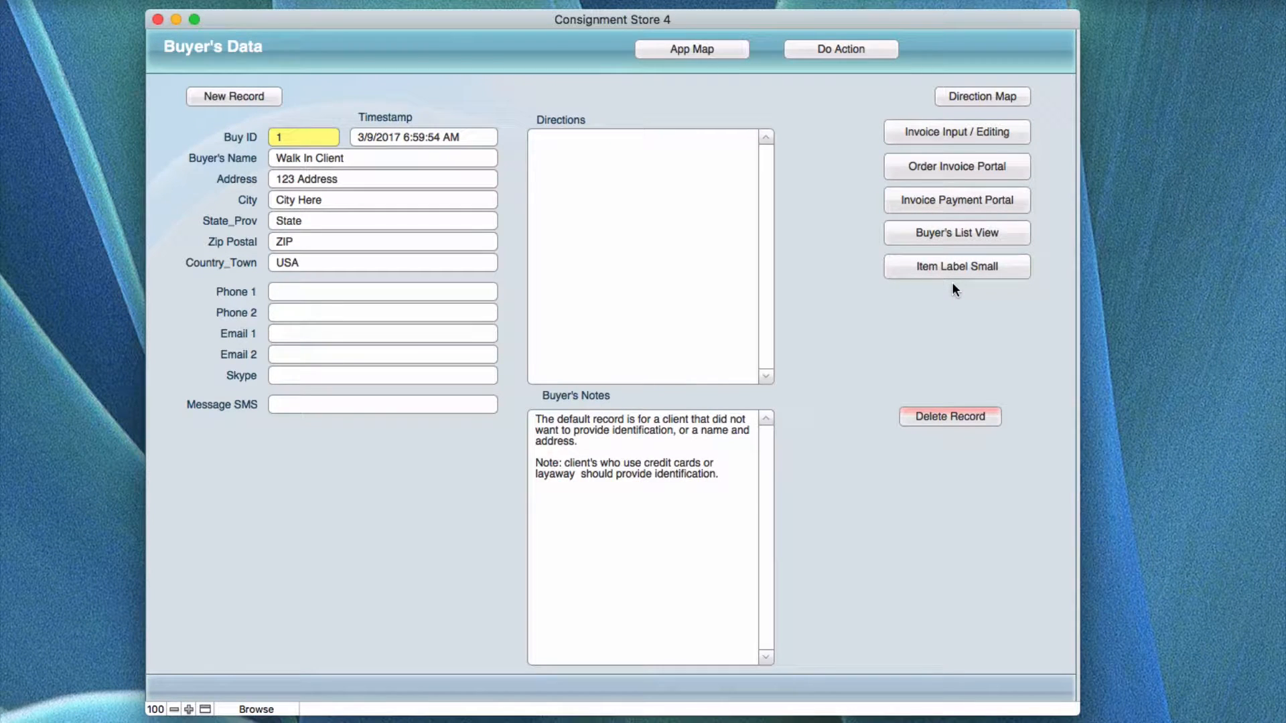
# Step: Open the walk-in client's invoice in the standard print layout and inspect its company data, logo and buyer fields
pyautogui.click(923, 135)
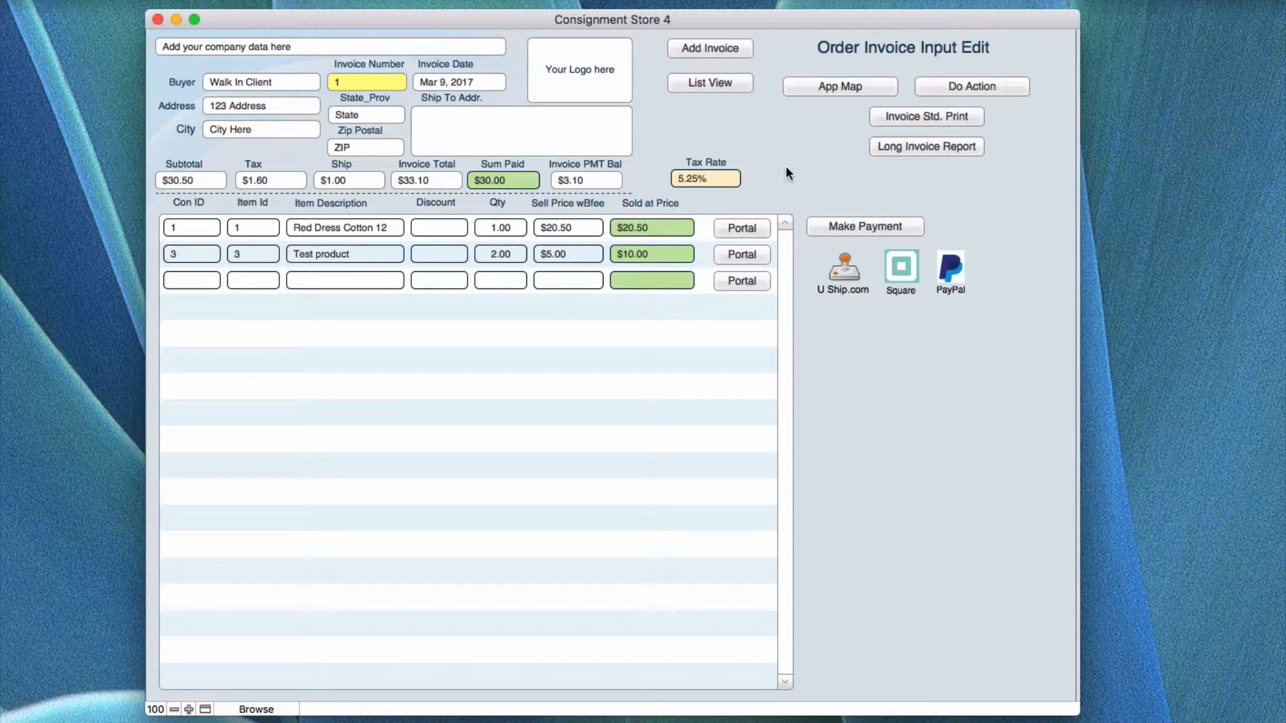
pyautogui.click(930, 116)
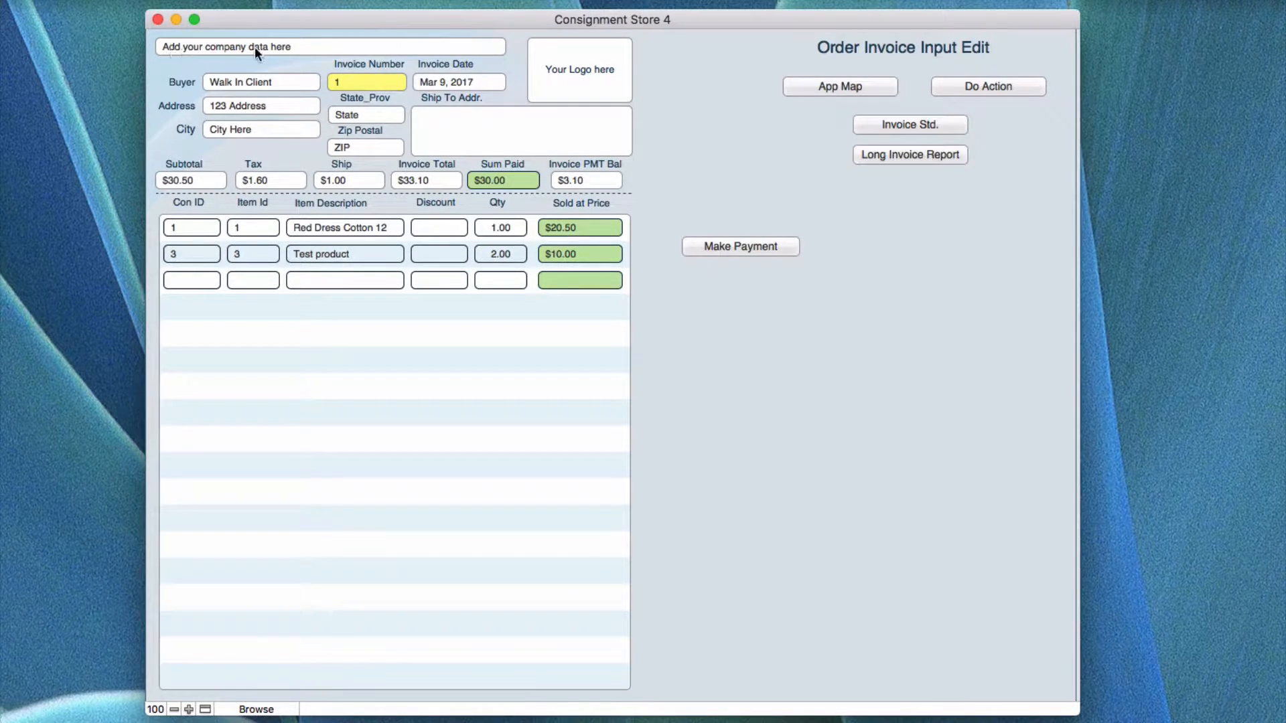
pyautogui.click(173, 46)
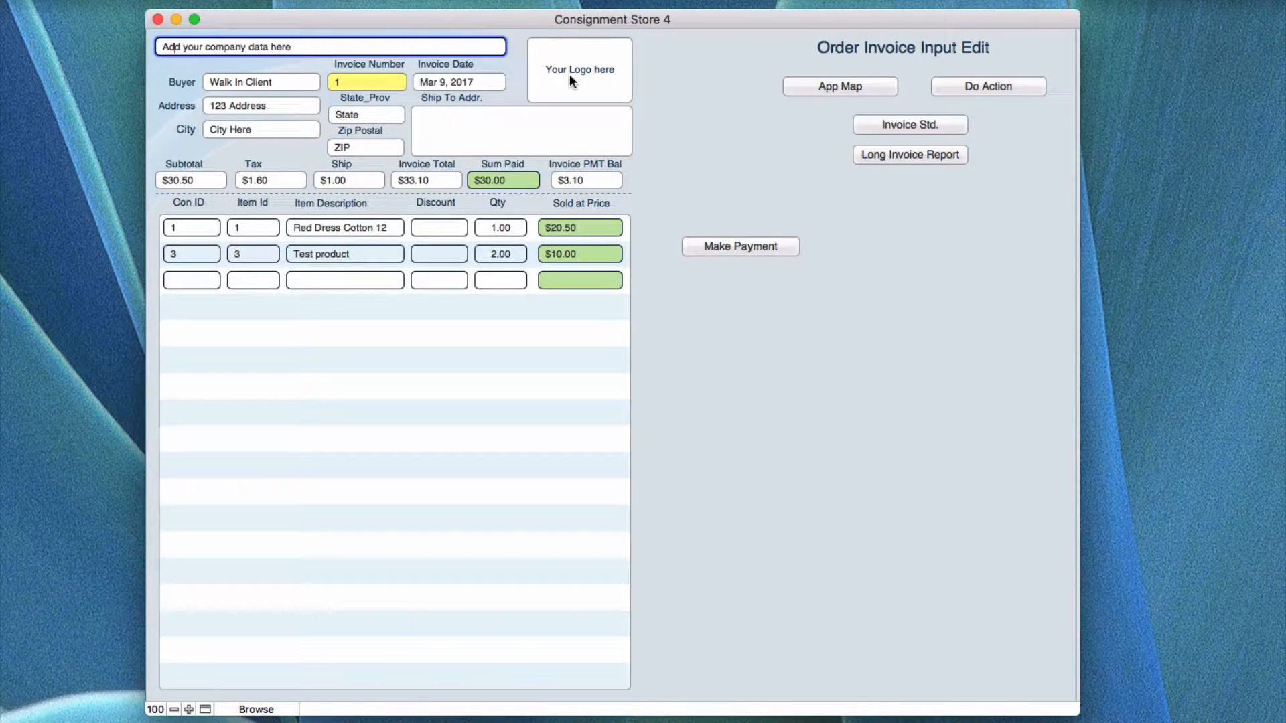
pyautogui.click(519, 72)
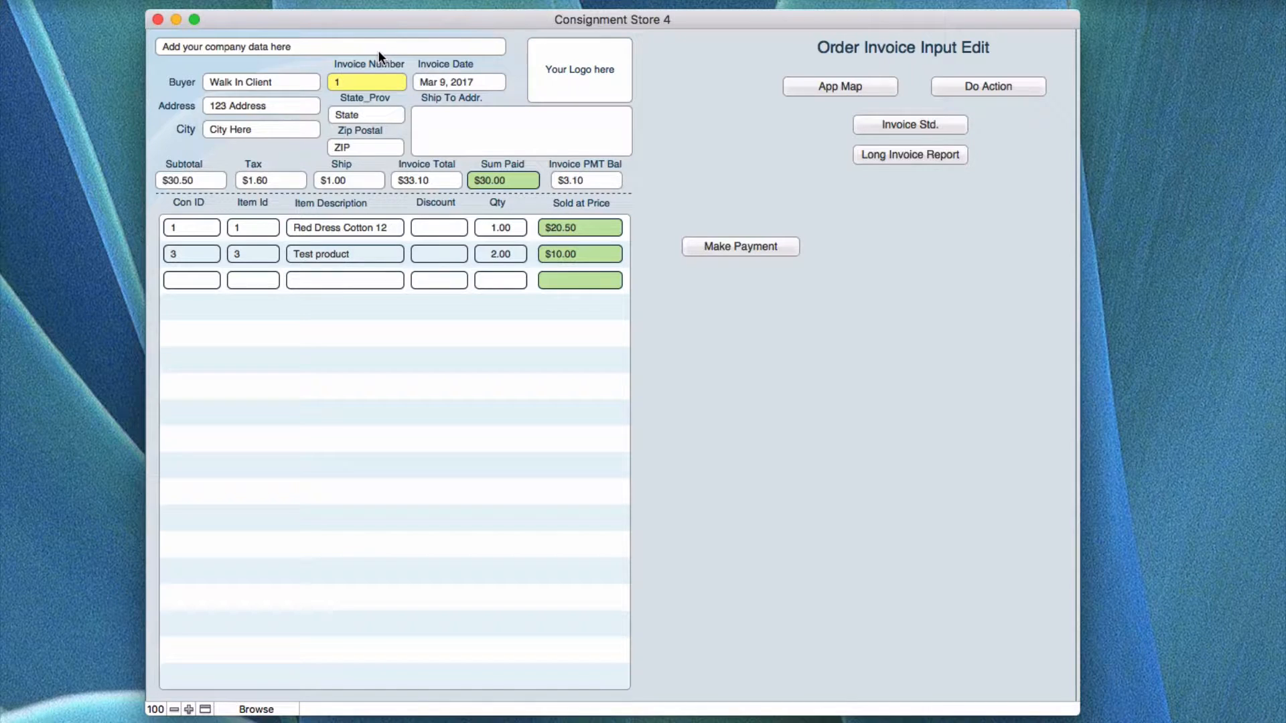
pyautogui.click(243, 82)
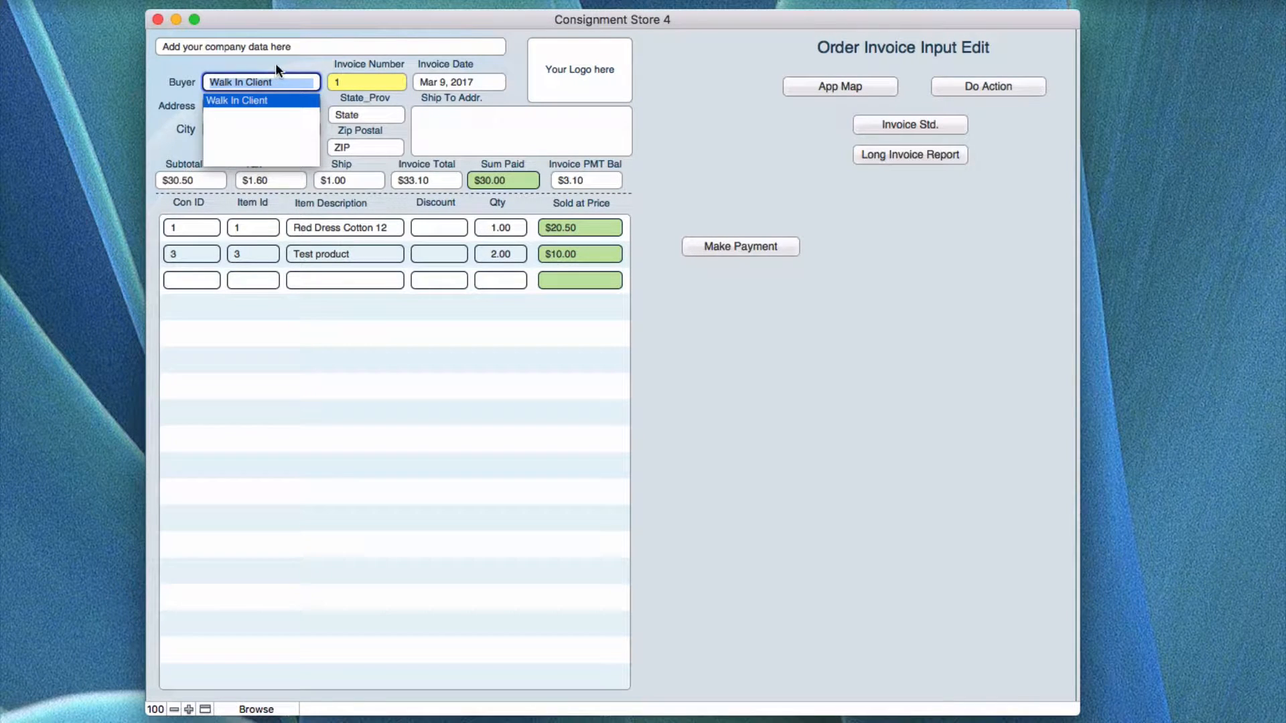
pyautogui.press('Return')
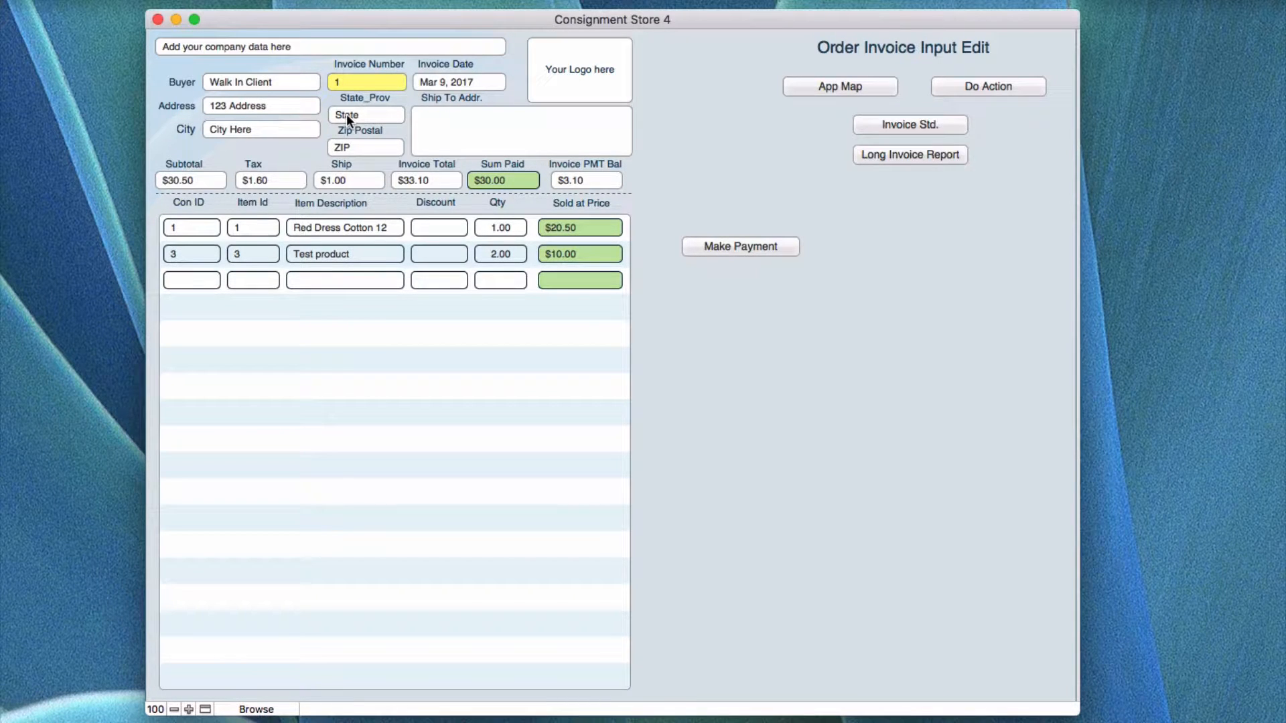
# Step: Inspect the invoice date and Ship To address fields in the invoice header
pyautogui.click(458, 82)
pyautogui.click(509, 74)
pyautogui.click(443, 118)
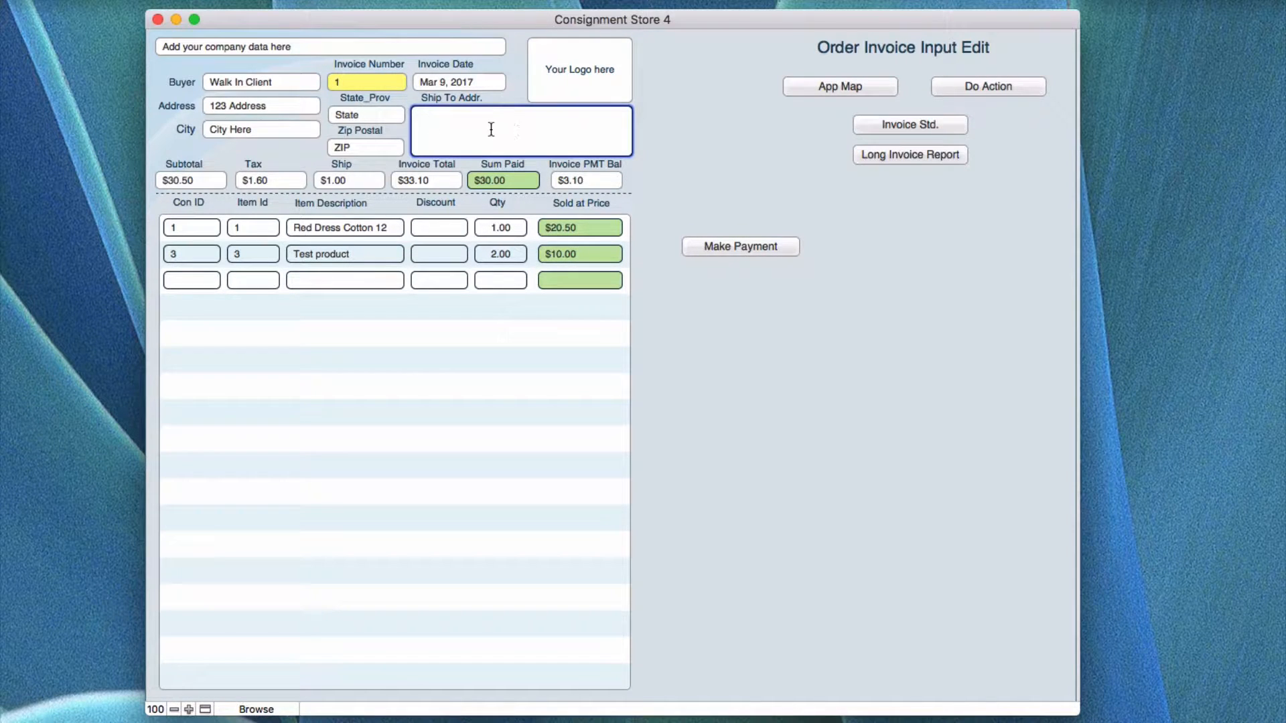
pyautogui.click(679, 144)
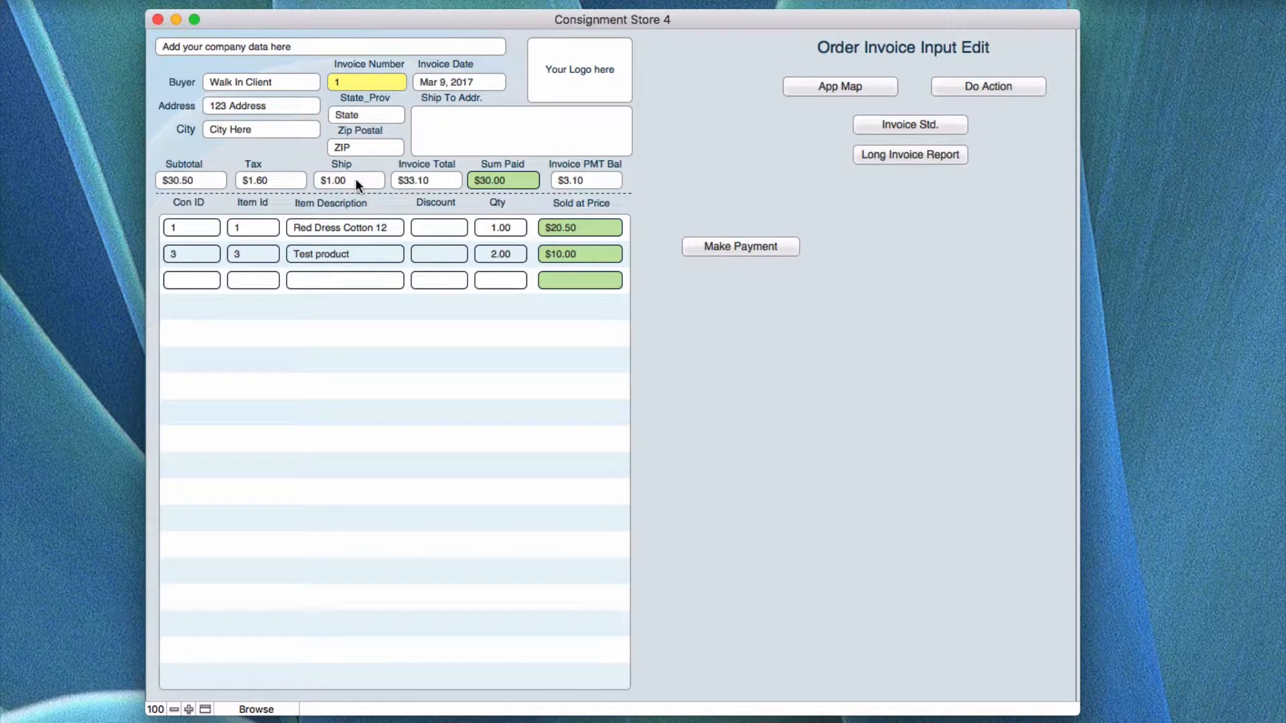
# Step: Go from the invoice editing layout to the invoice list and reopen invoice 1 for editing
pyautogui.click(902, 122)
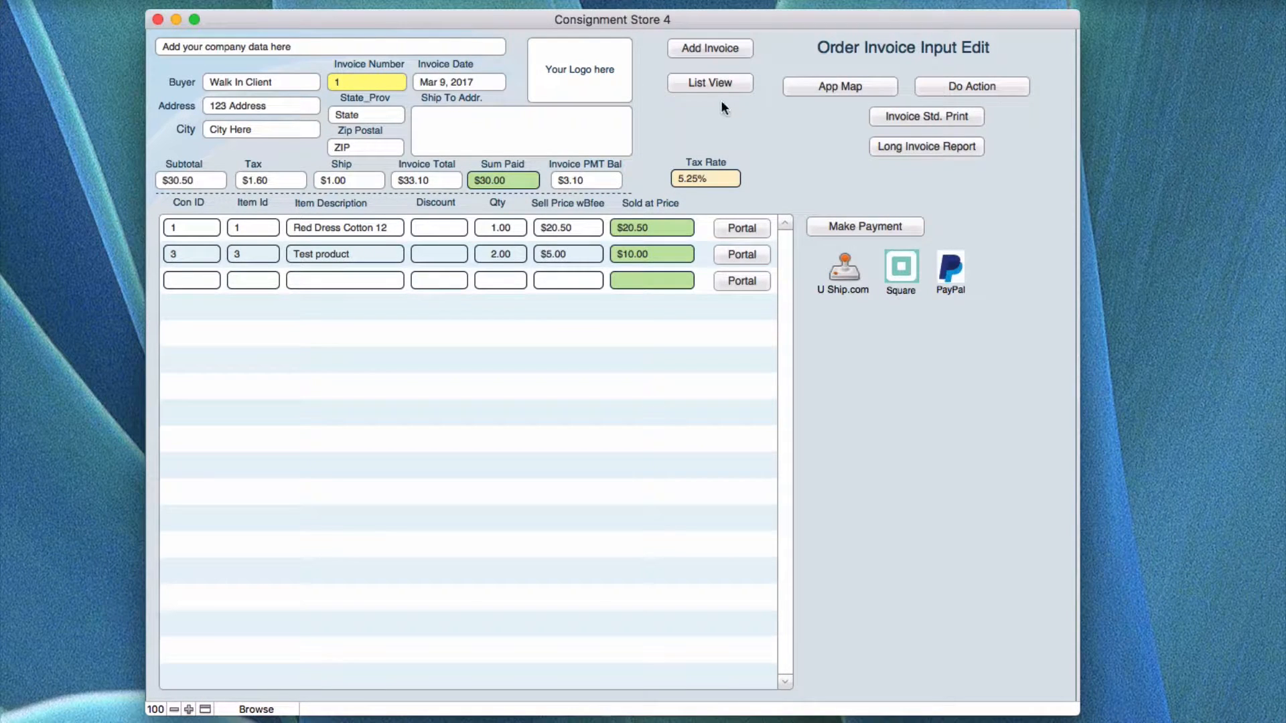
pyautogui.click(711, 83)
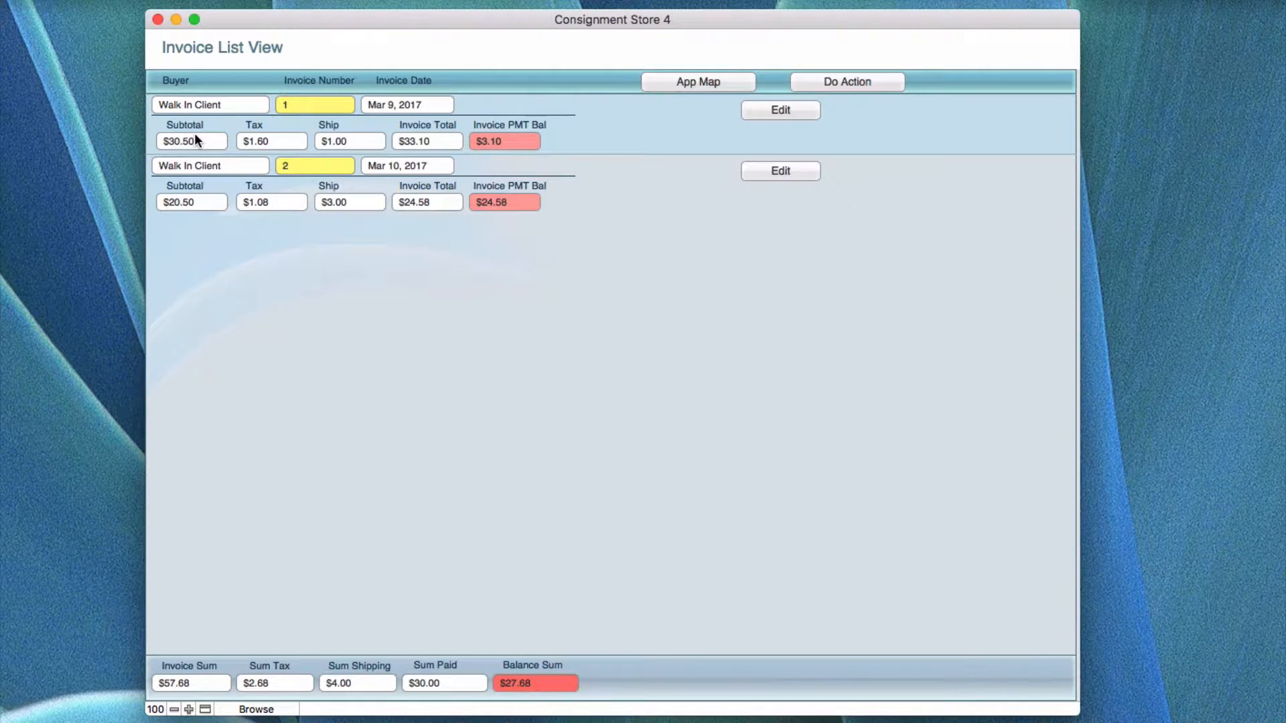
pyautogui.click(781, 110)
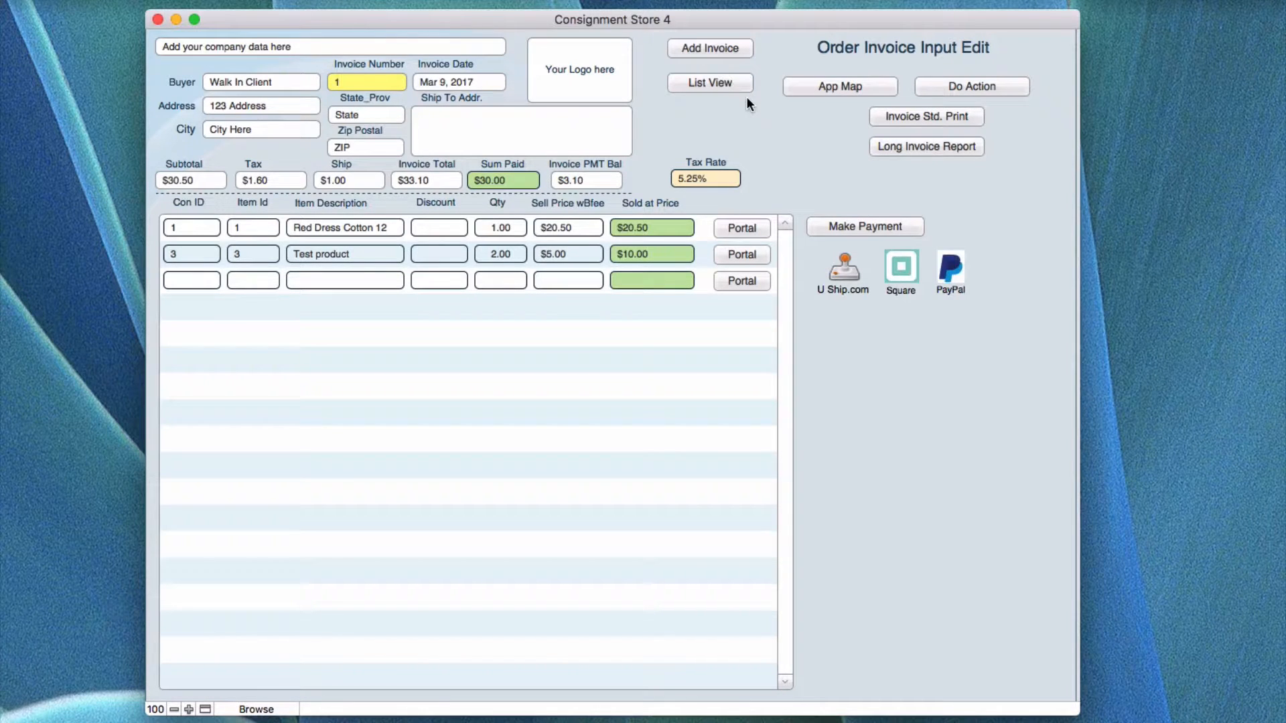
# Step: Review the tax rate choices available for the invoice
pyautogui.scroll(-1, 747, 100)
pyautogui.scroll(1, 749, 110)
pyautogui.click(702, 177)
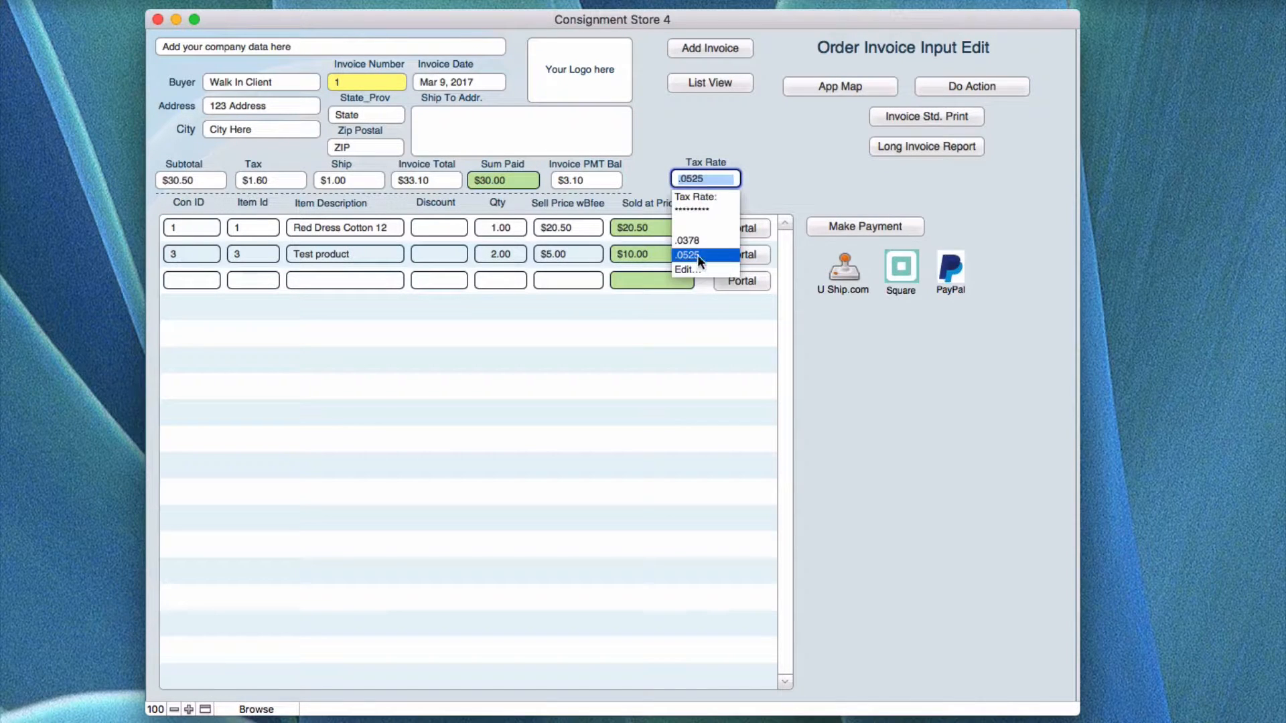
pyautogui.click(822, 179)
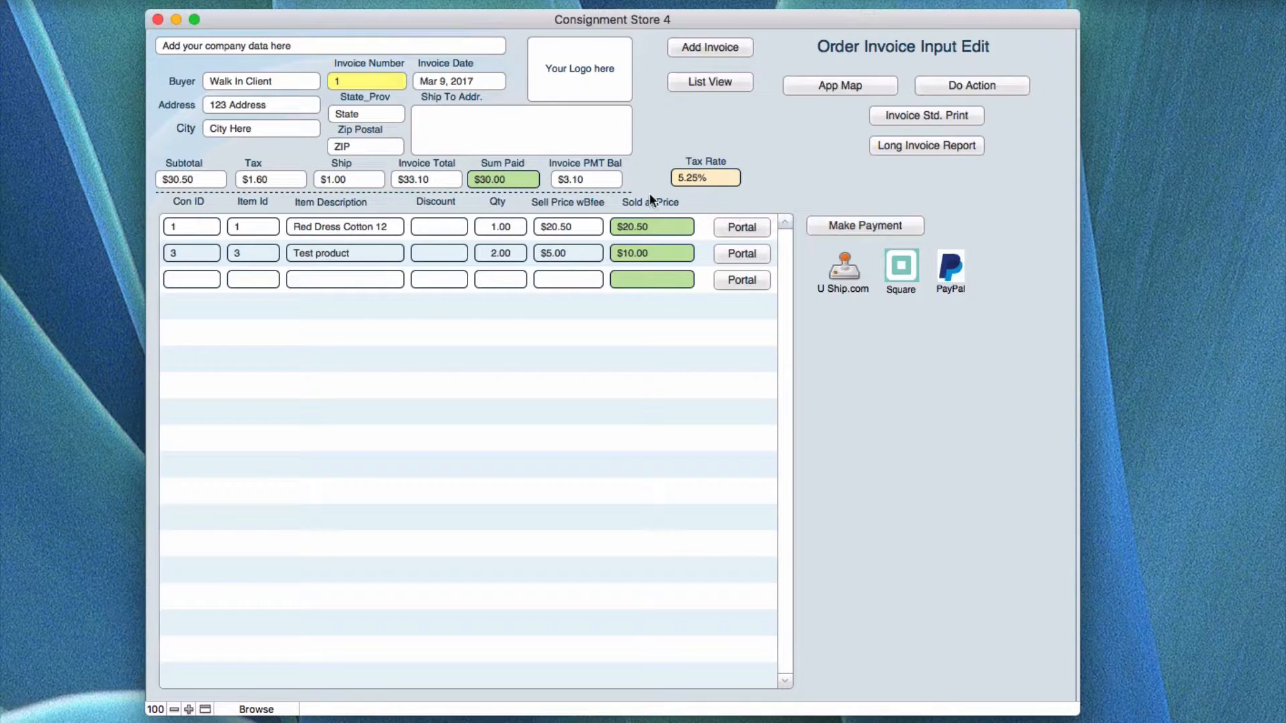
# Step: Open the invoice's payments and view the editable value list of payment types
pyautogui.click(846, 227)
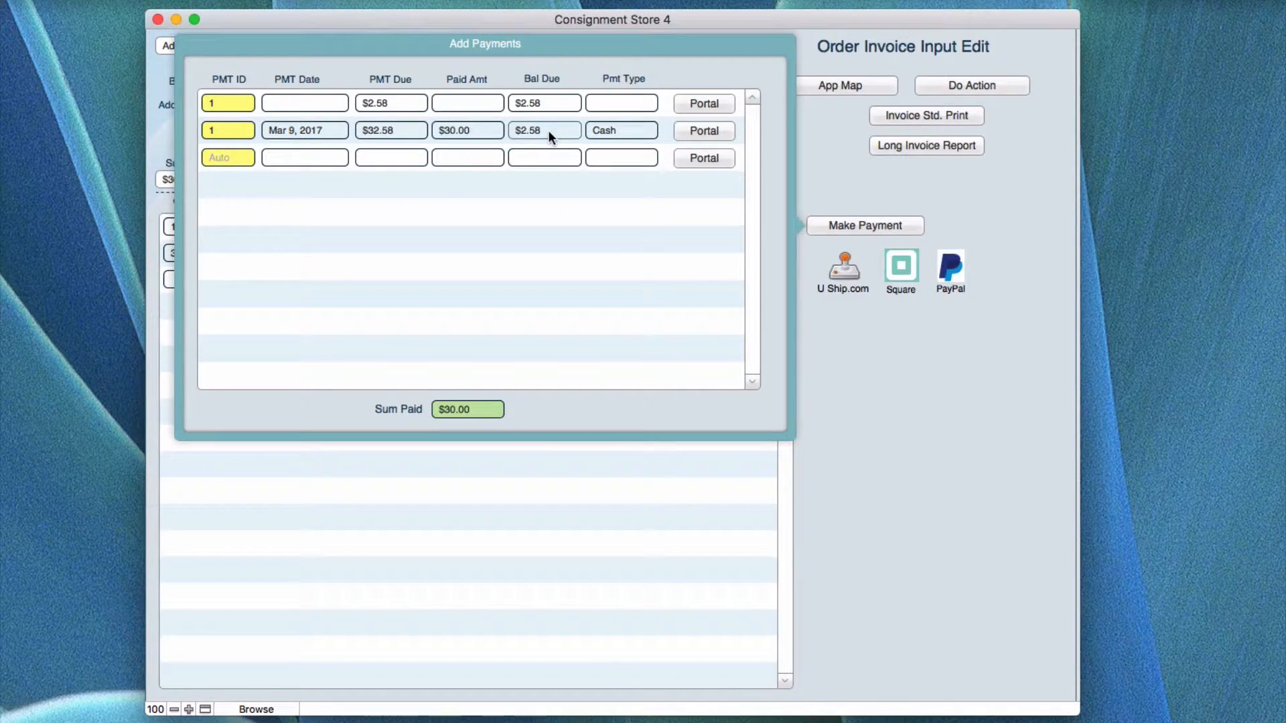
pyautogui.click(618, 130)
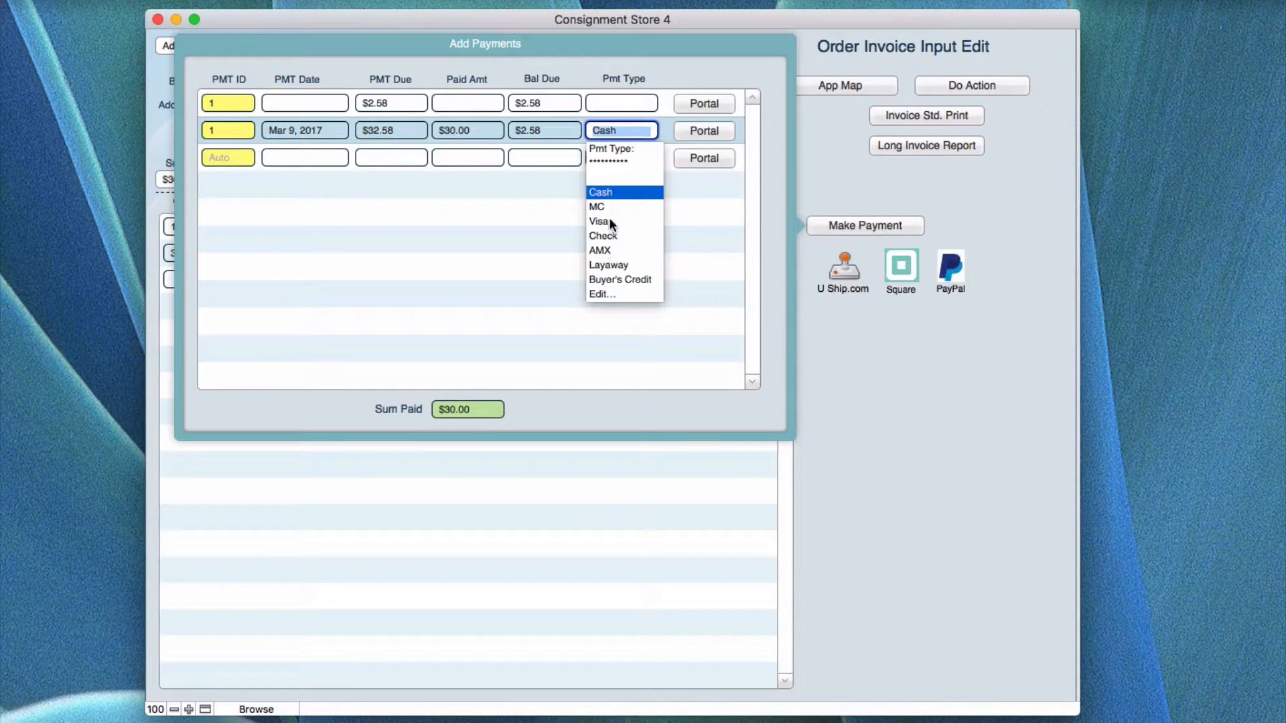
pyautogui.click(597, 295)
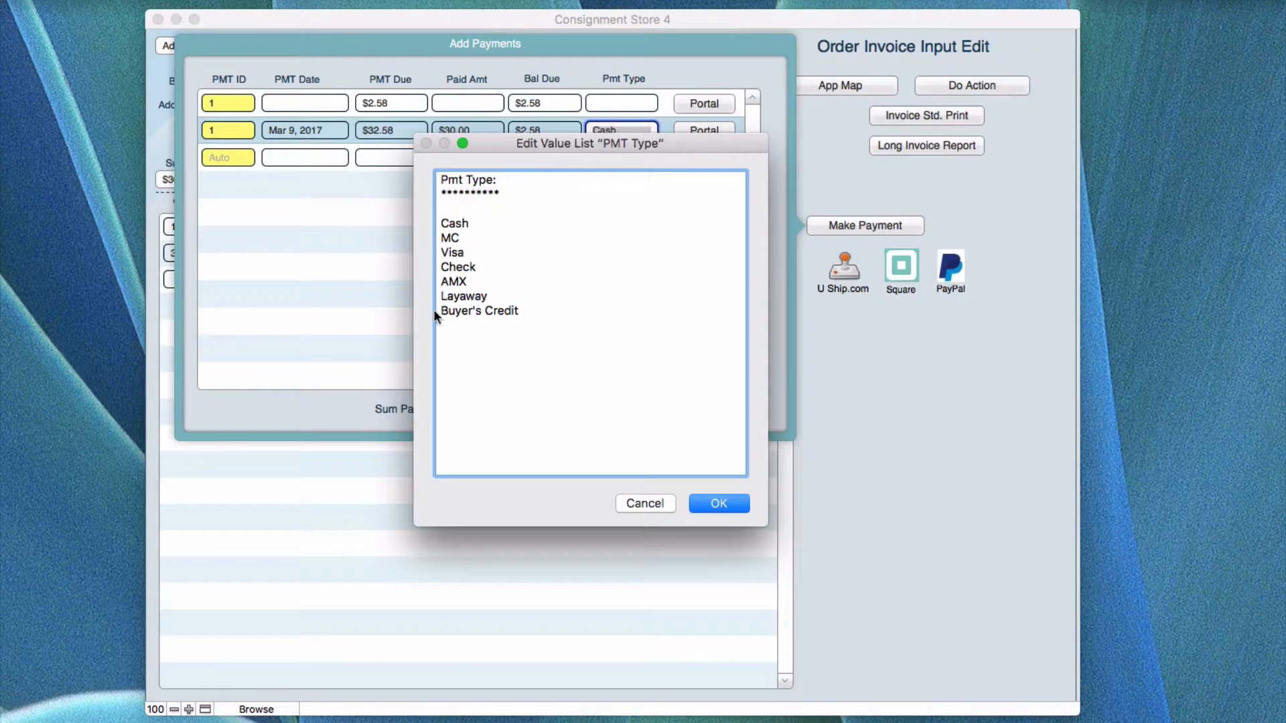
pyautogui.click(659, 501)
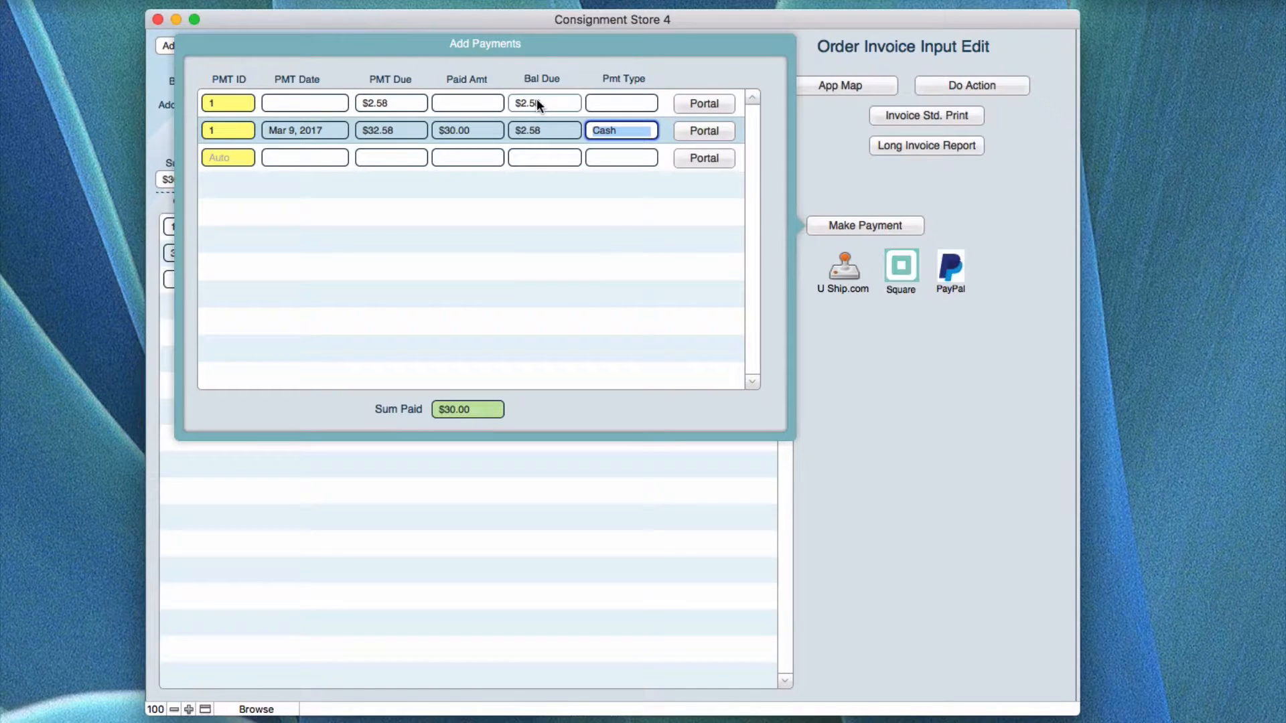
# Step: Inspect the date, paid amount and payment type fields of the unfilled first payment row
pyautogui.click(306, 98)
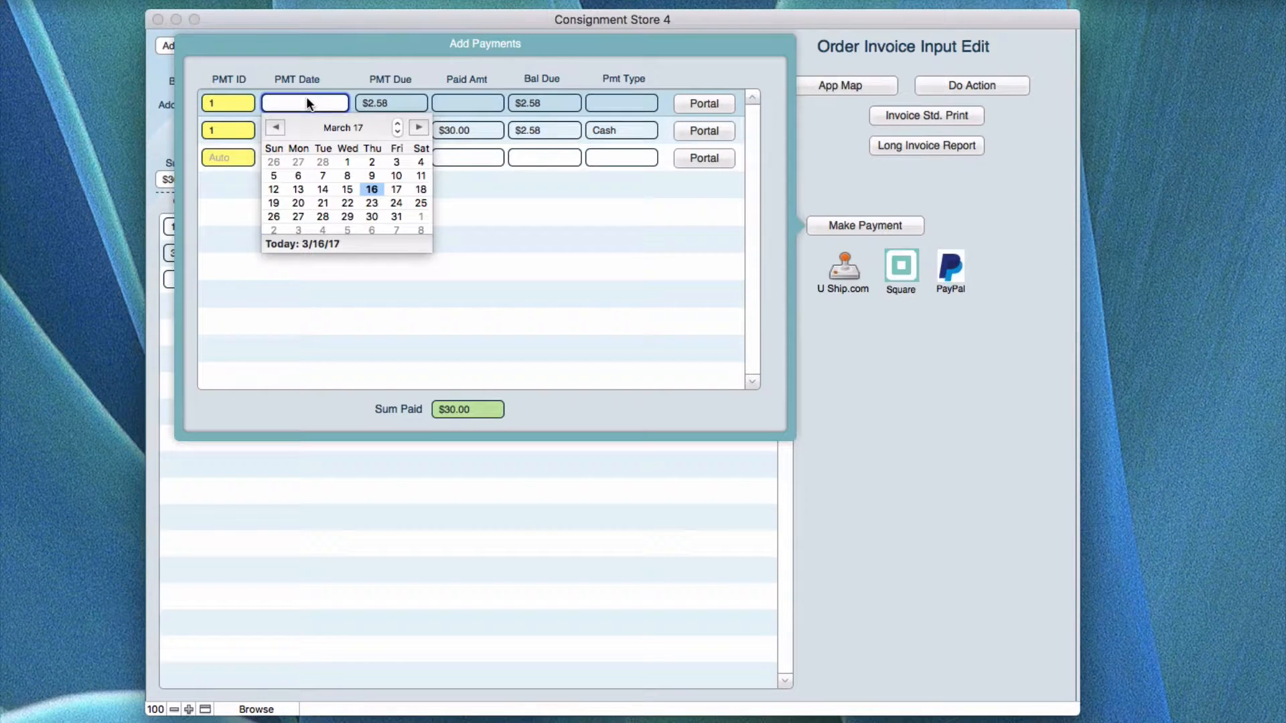
pyautogui.click(456, 102)
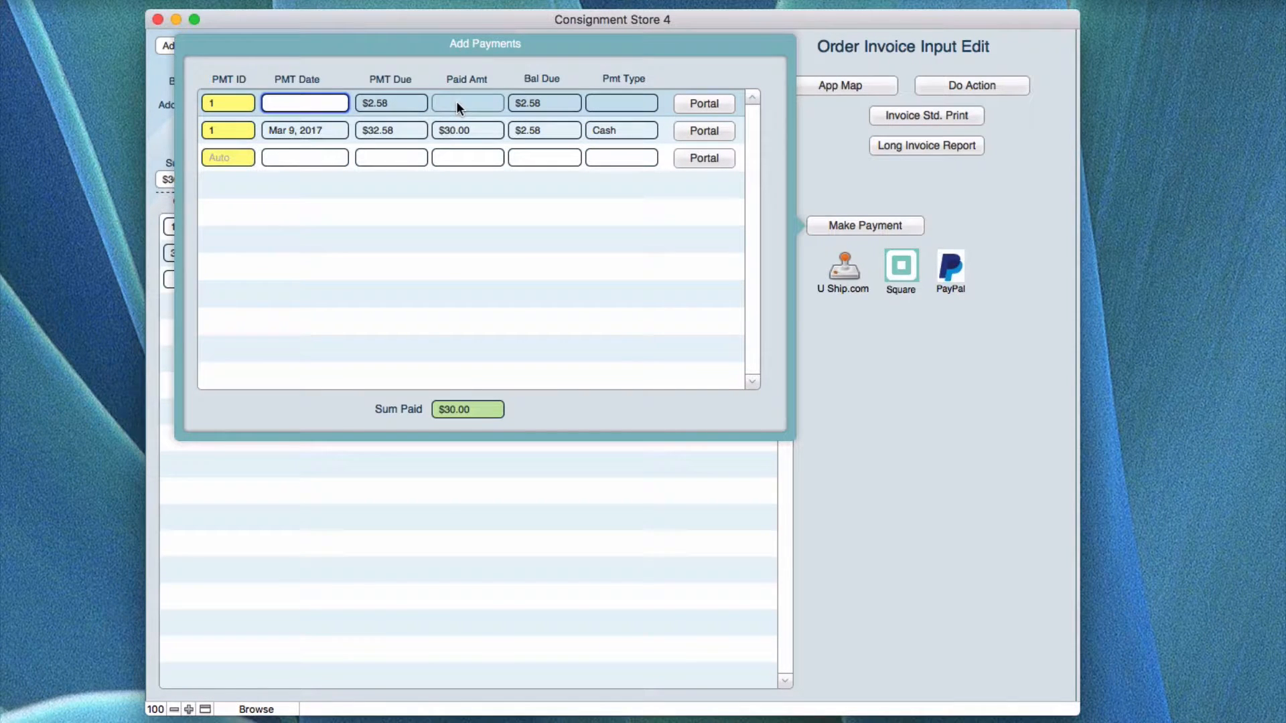
pyautogui.click(456, 102)
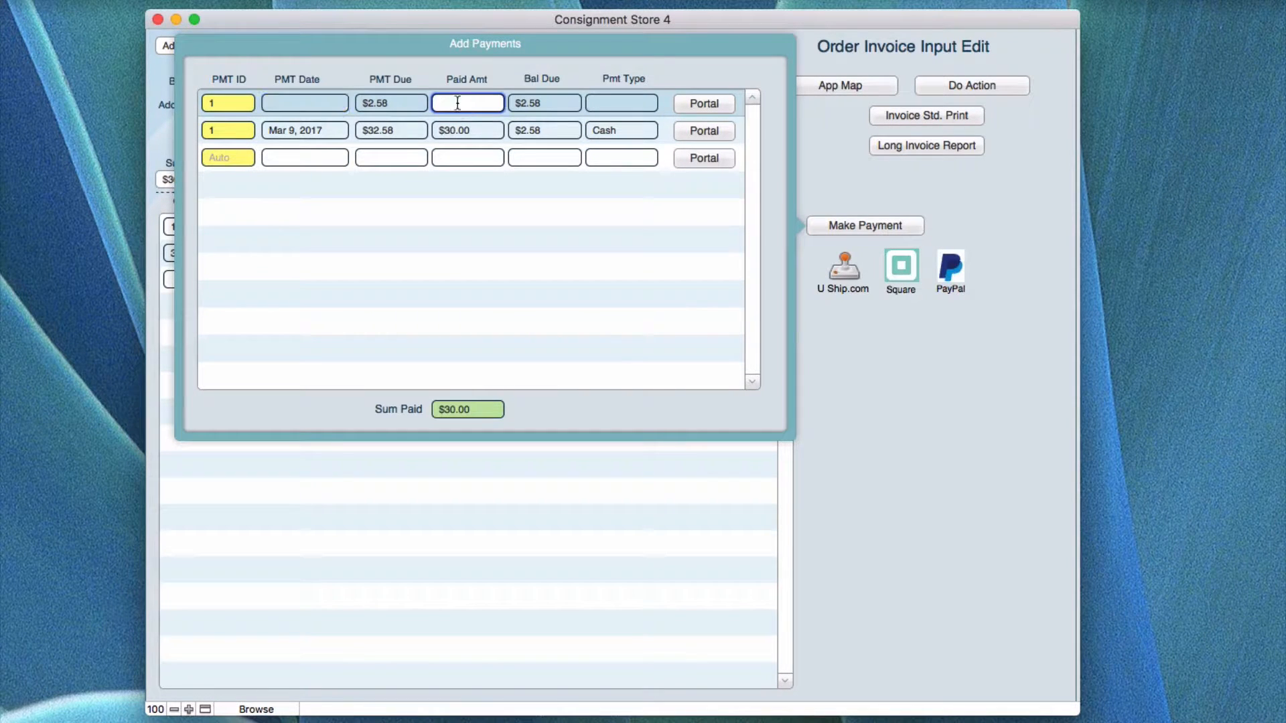
pyautogui.click(620, 104)
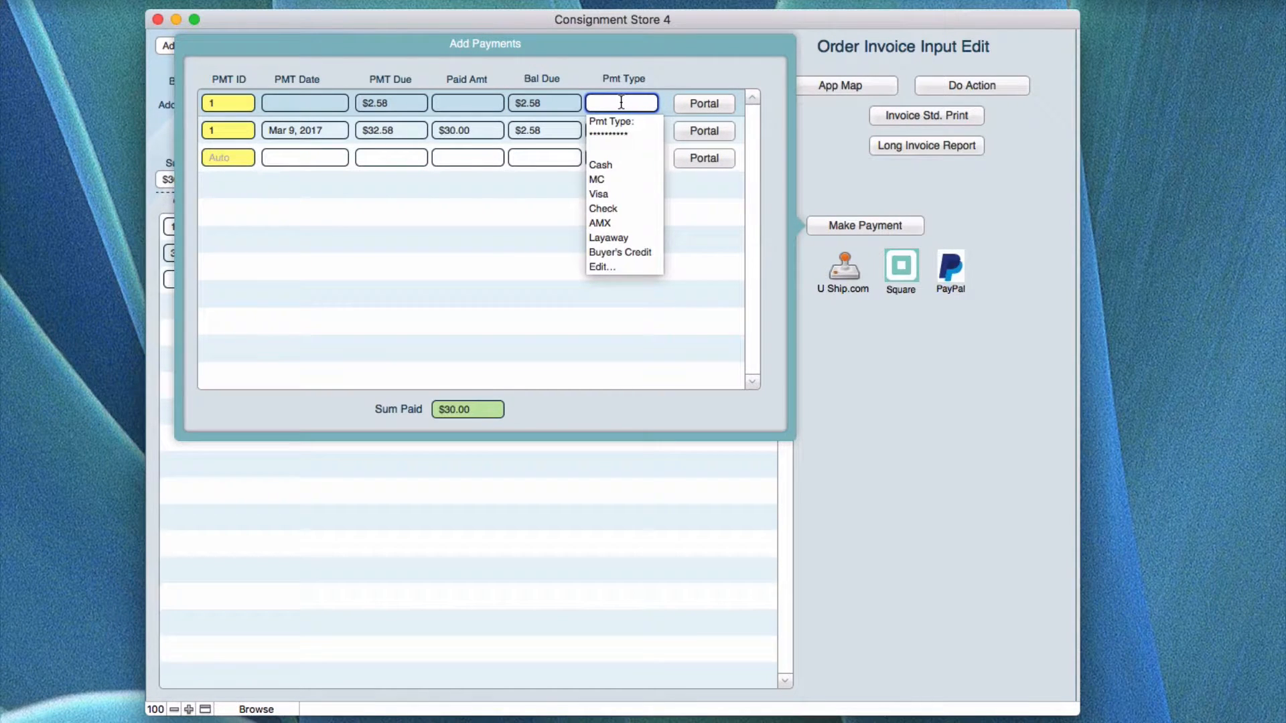
pyautogui.click(689, 73)
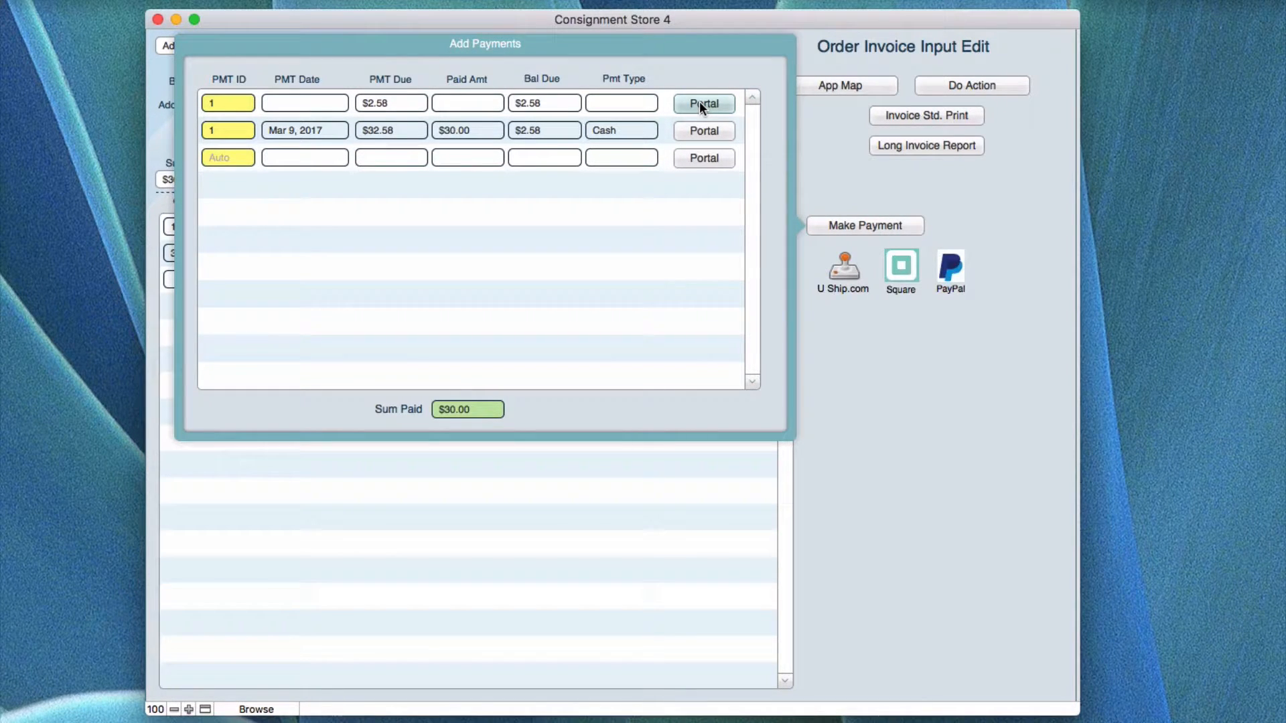
# Step: Open the first payment row's detail record and return from it to the invoice editing layout
pyautogui.click(699, 102)
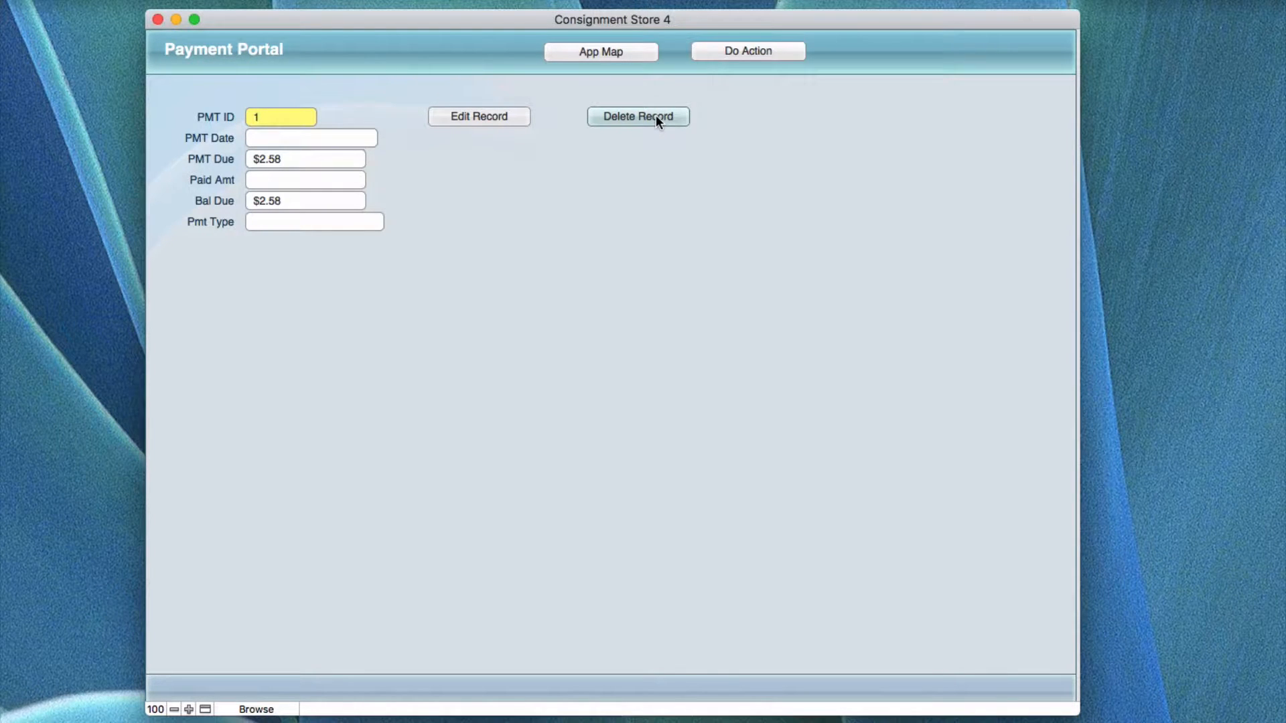
pyautogui.click(493, 116)
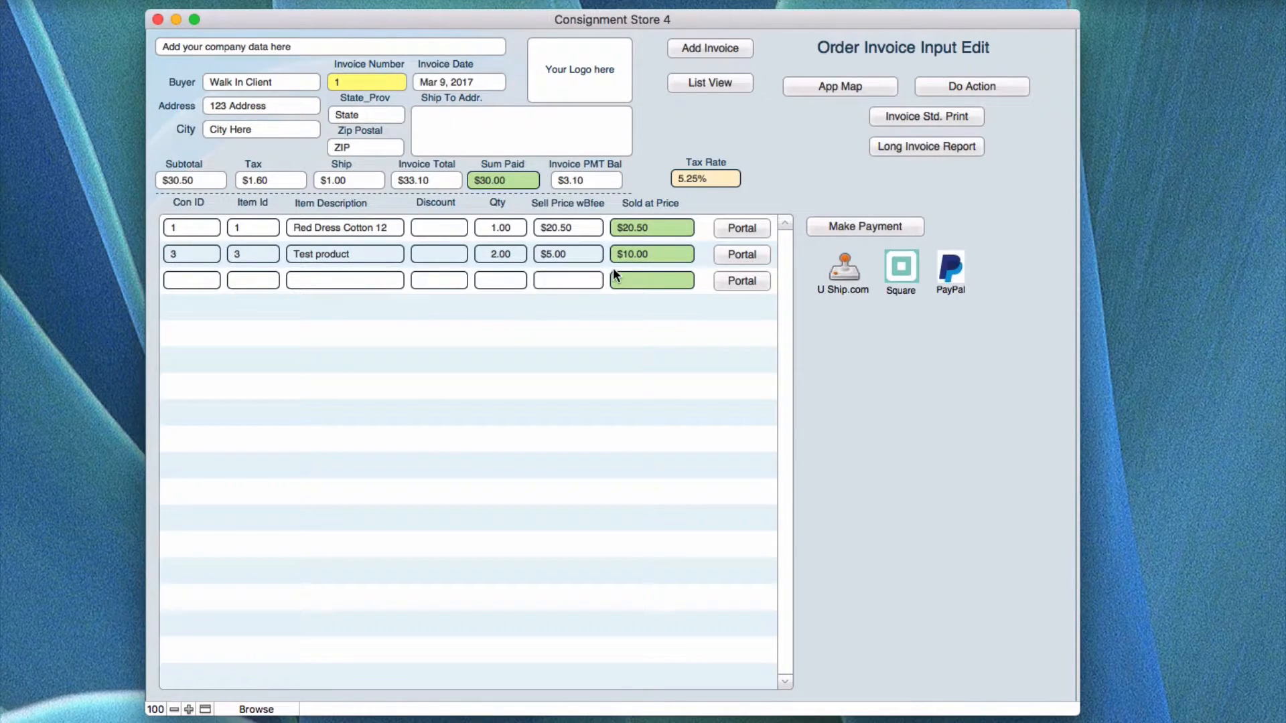
pyautogui.scroll(-1, 226, 252)
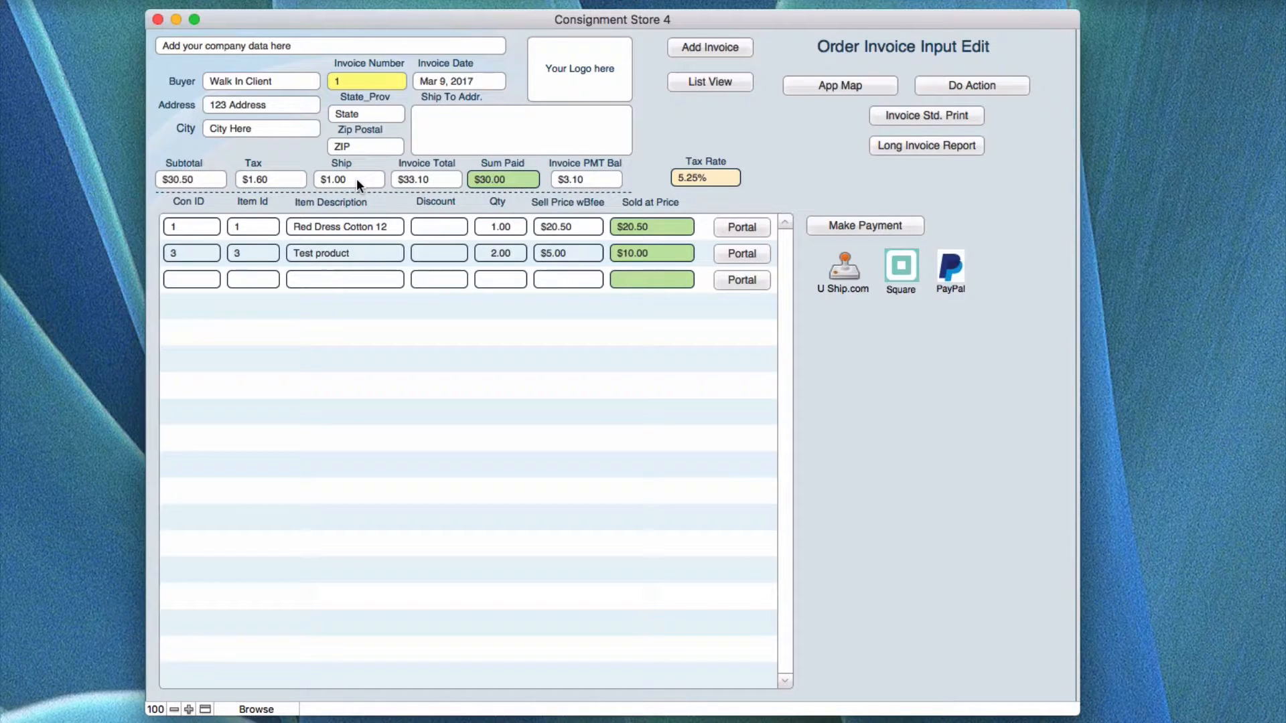
pyautogui.scroll(-1, 356, 178)
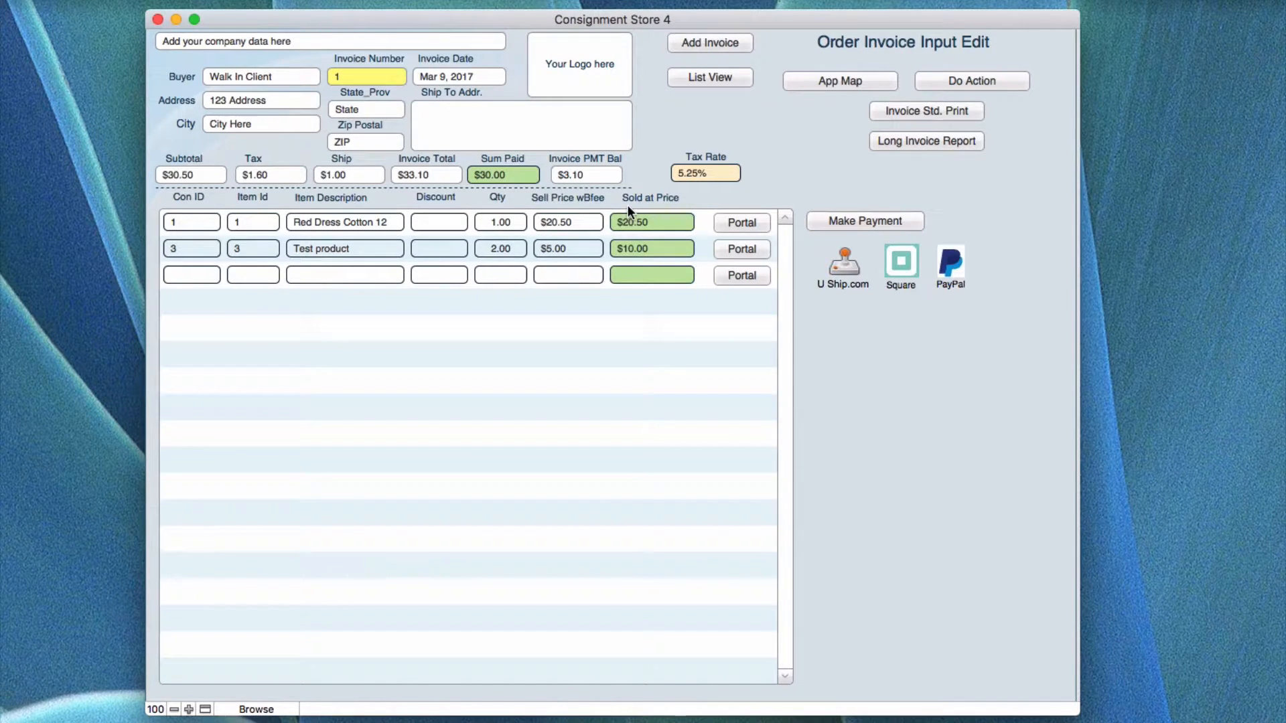
# Step: Open the long invoice report by way of the standard print layout and select invoice 2's Red Dress Cotton 12 line
pyautogui.click(899, 266)
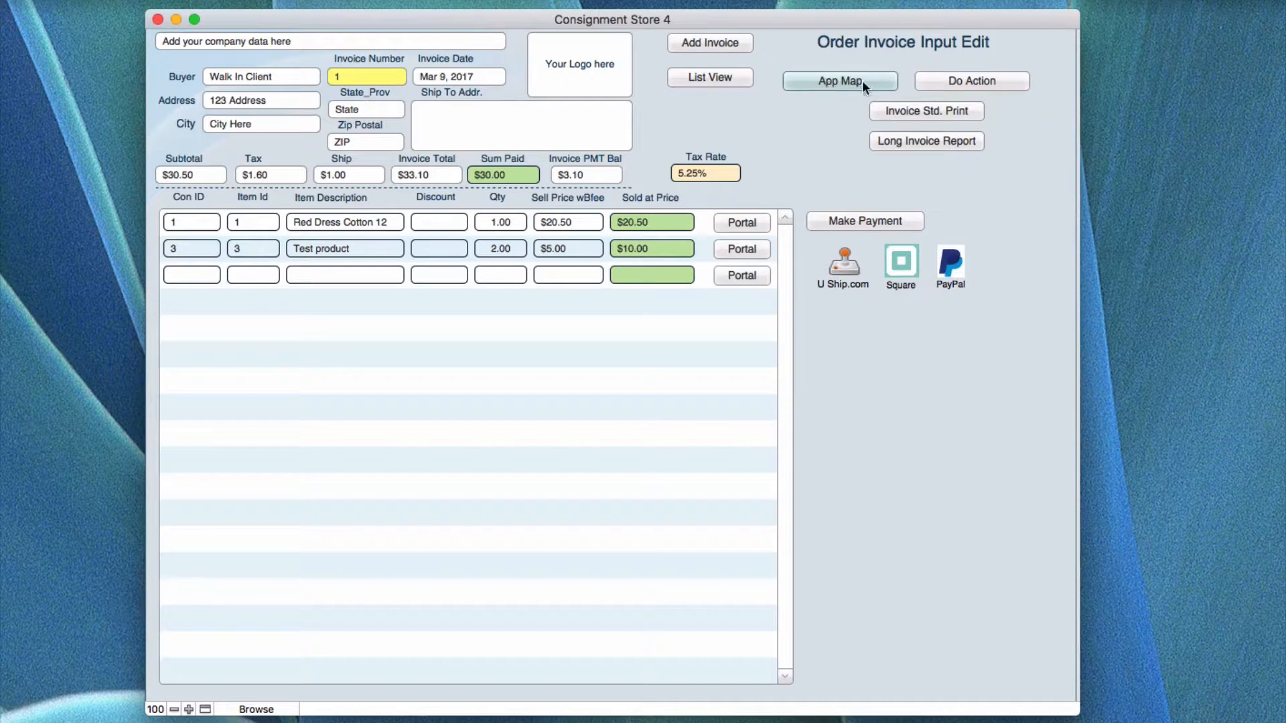
pyautogui.click(935, 110)
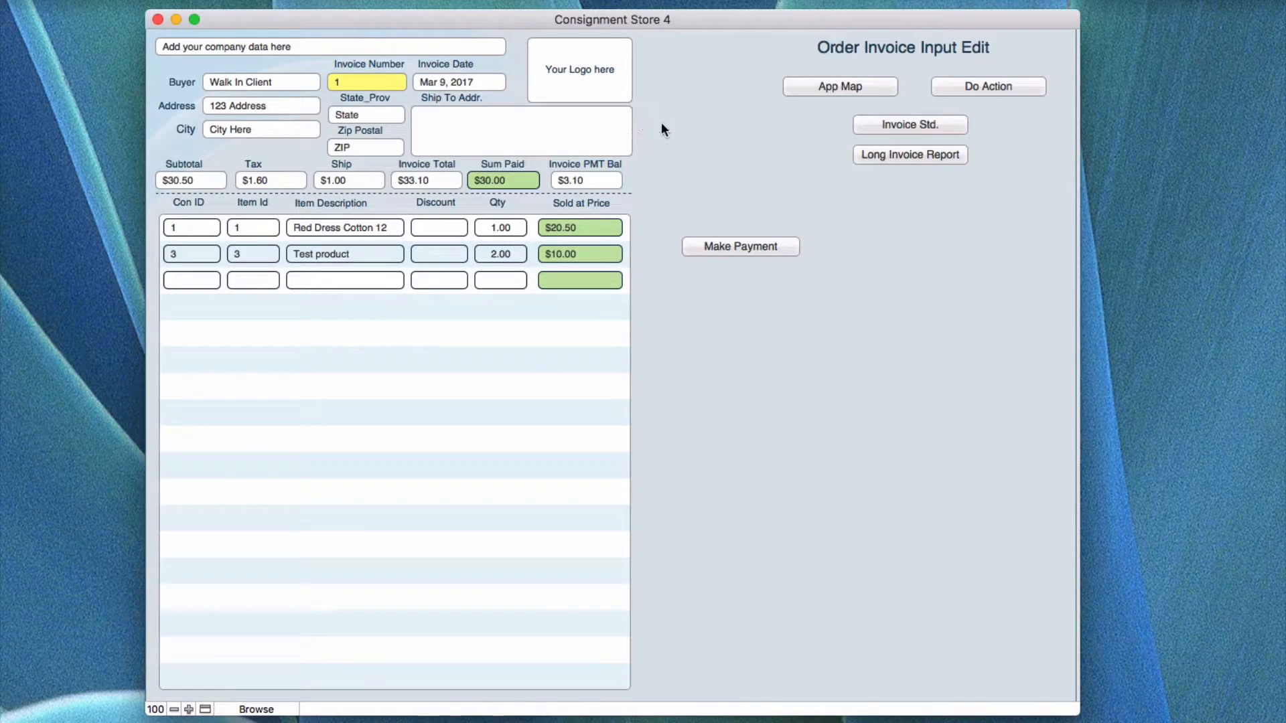
pyautogui.click(910, 156)
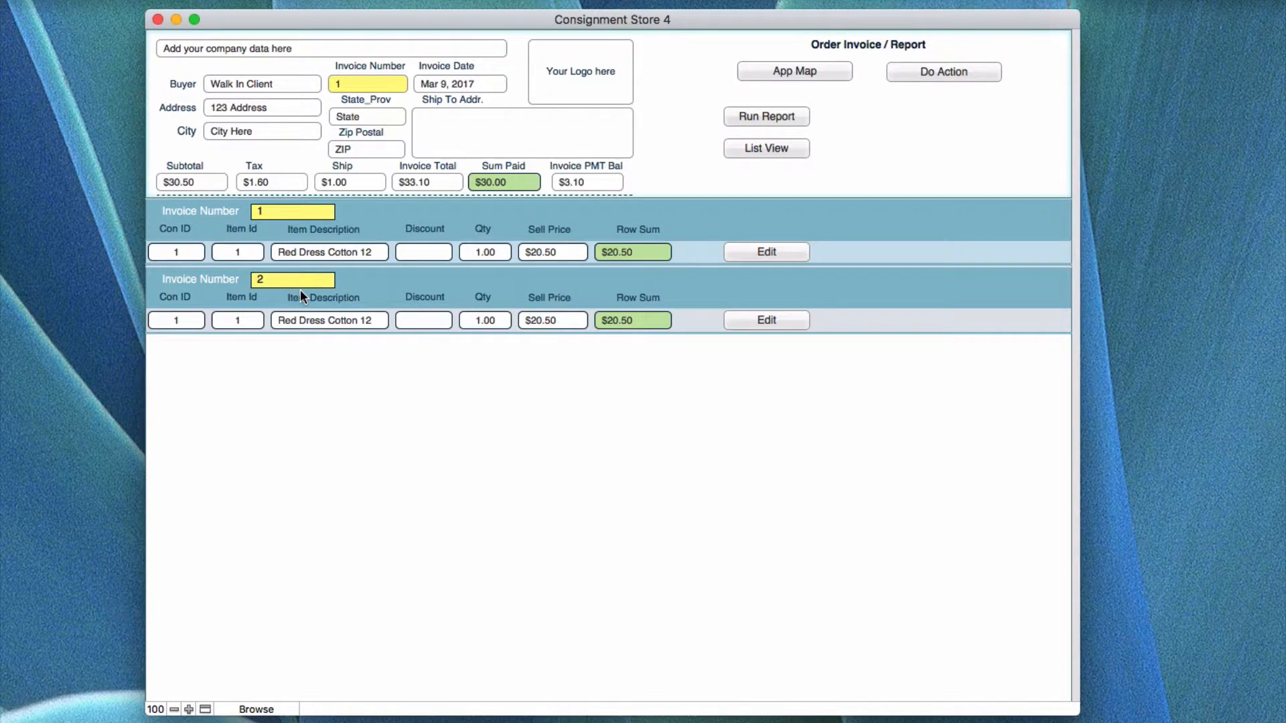
pyautogui.click(322, 317)
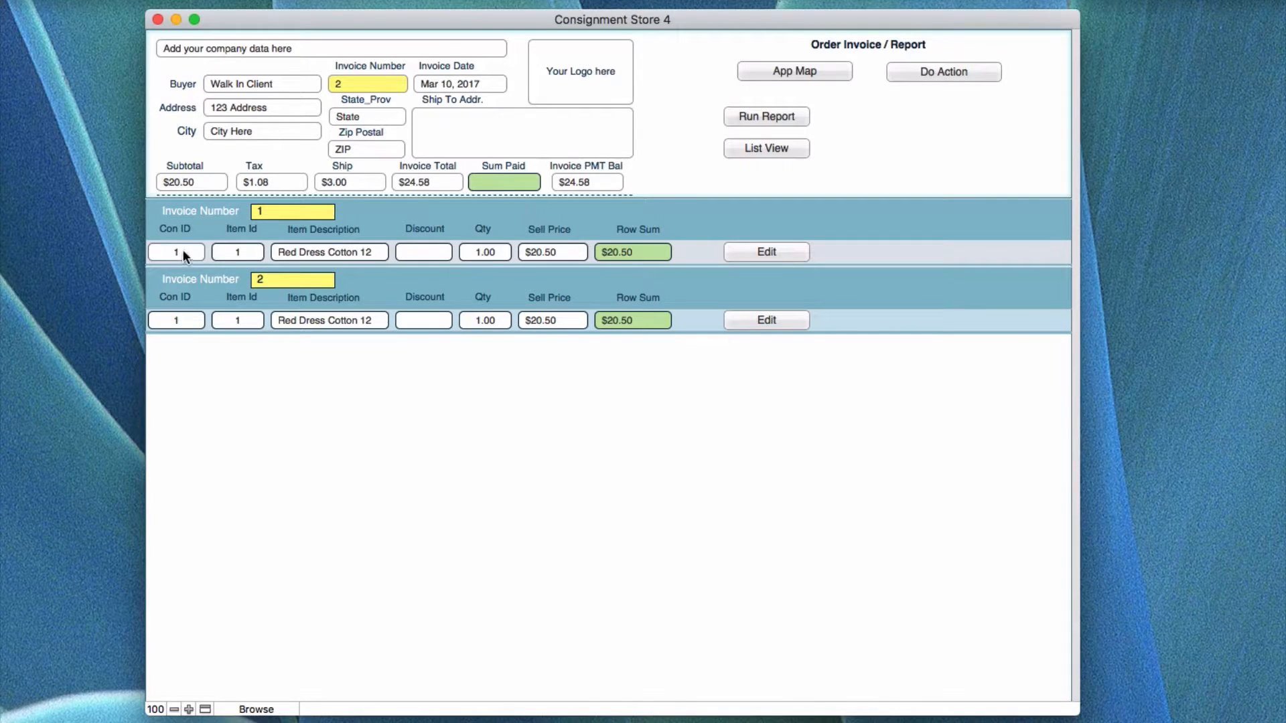
# Step: Search the long invoice report for consignor ID 1, Red Dress Cotton 12, on invoice number 1
pyautogui.click(938, 72)
pyautogui.click(926, 135)
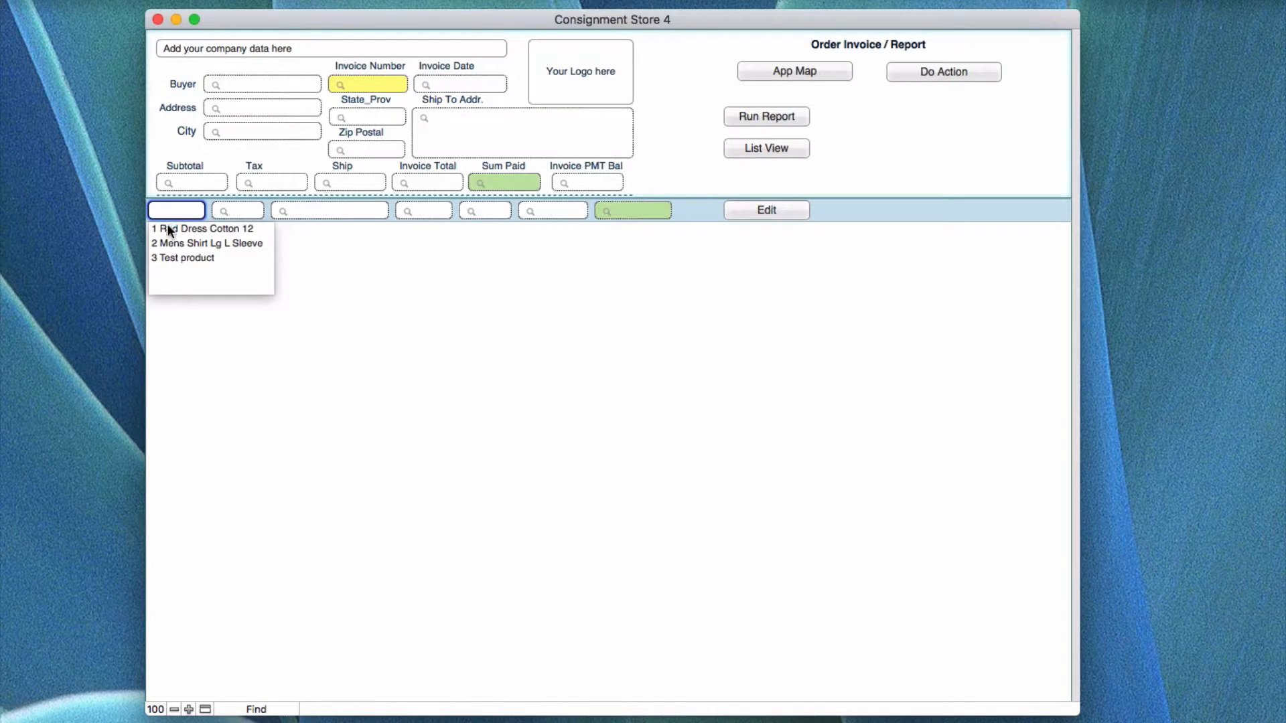
pyautogui.click(186, 229)
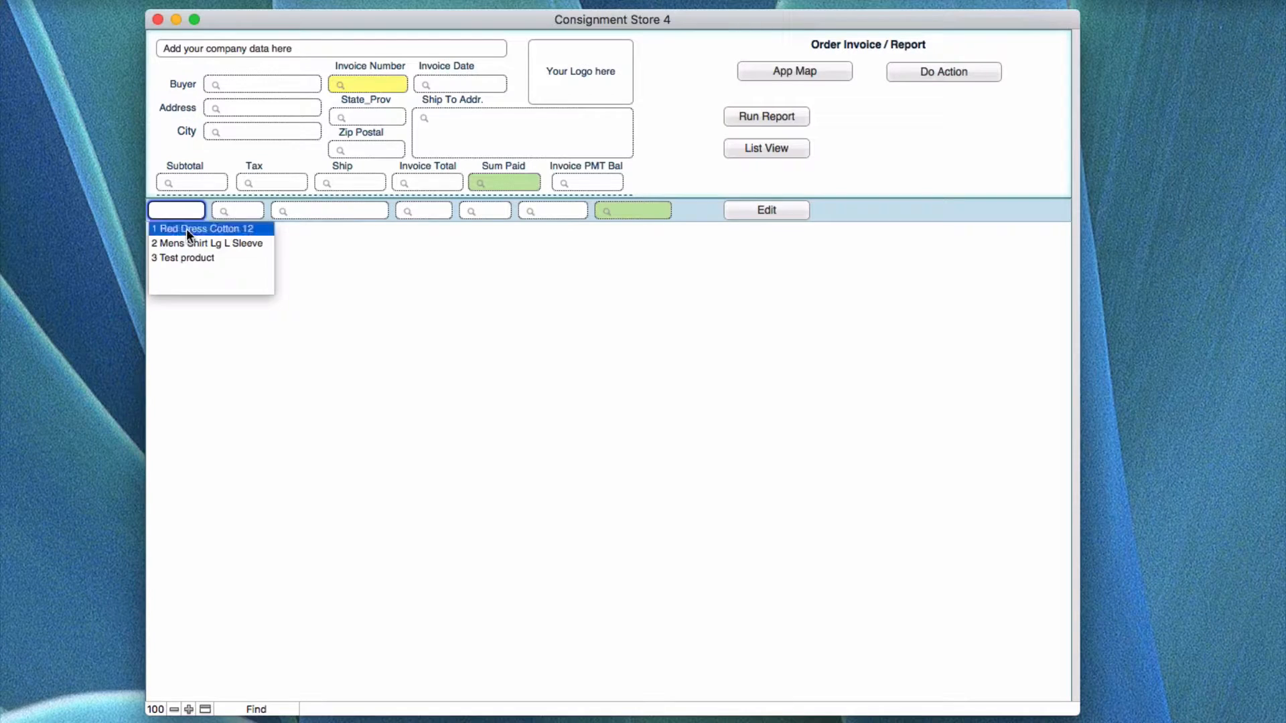
pyautogui.press('Tab')
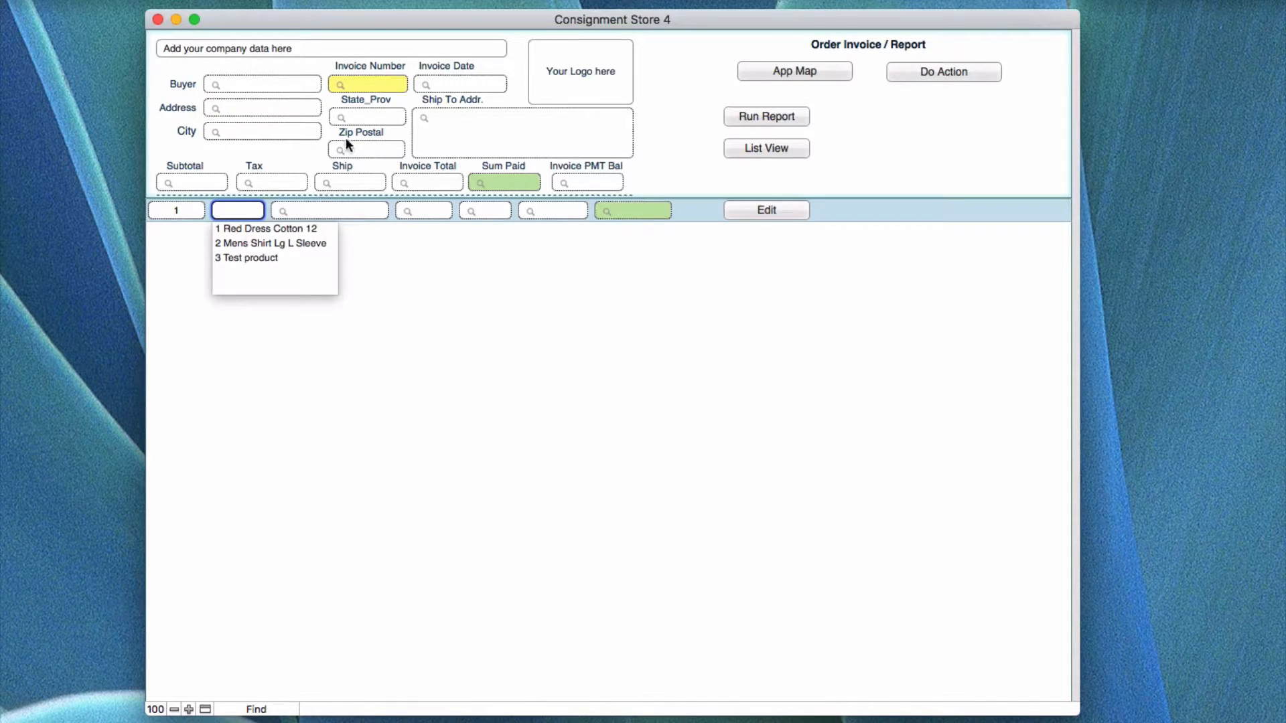
pyautogui.click(354, 87)
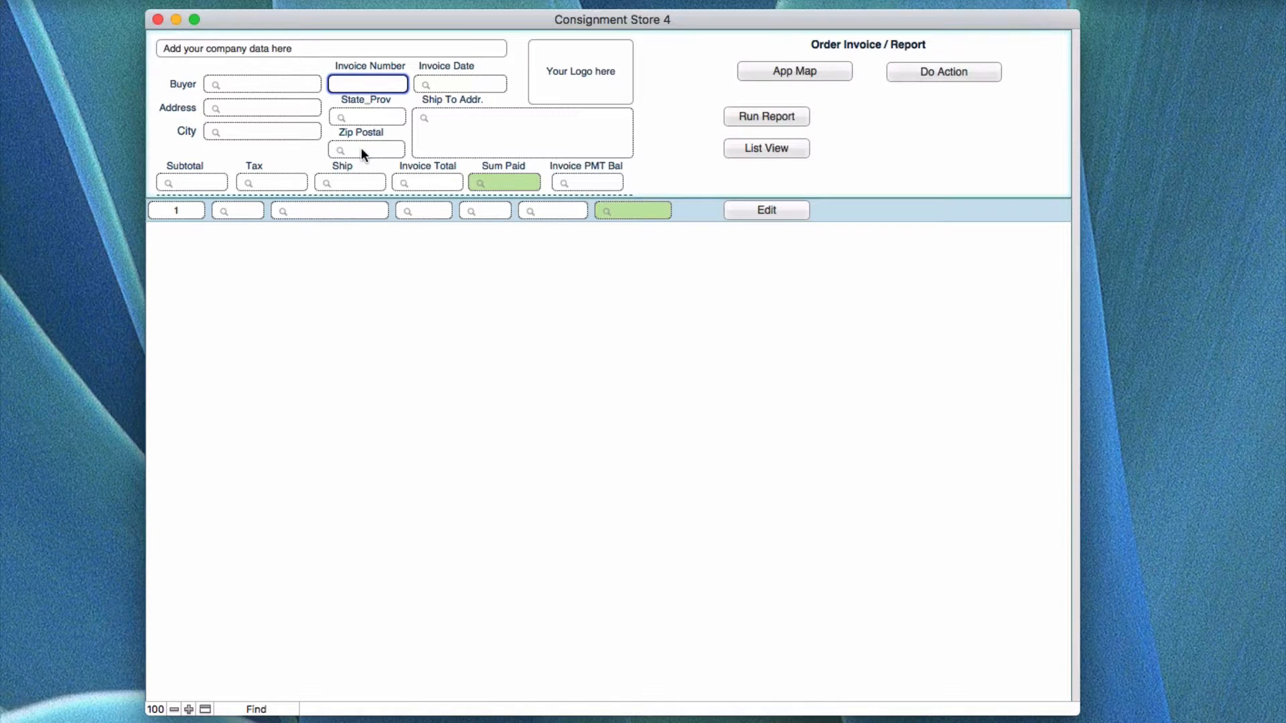
pyautogui.write('1')
pyautogui.click(907, 73)
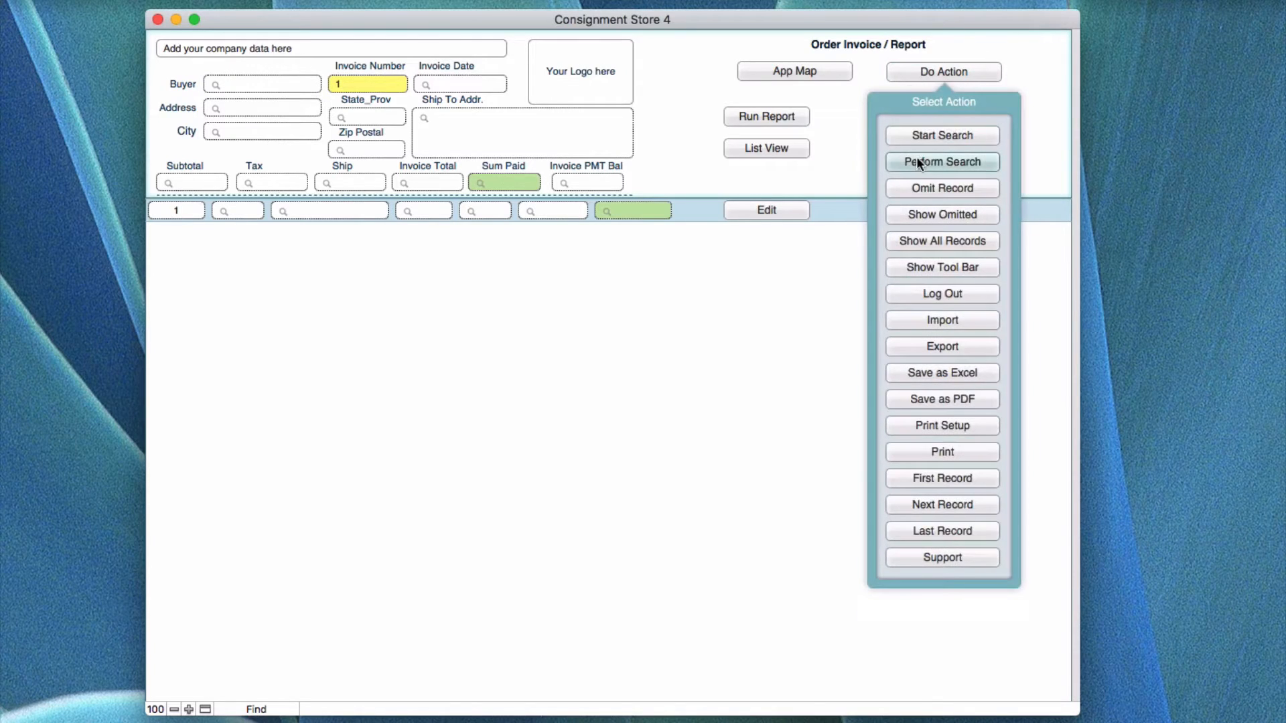
pyautogui.click(917, 162)
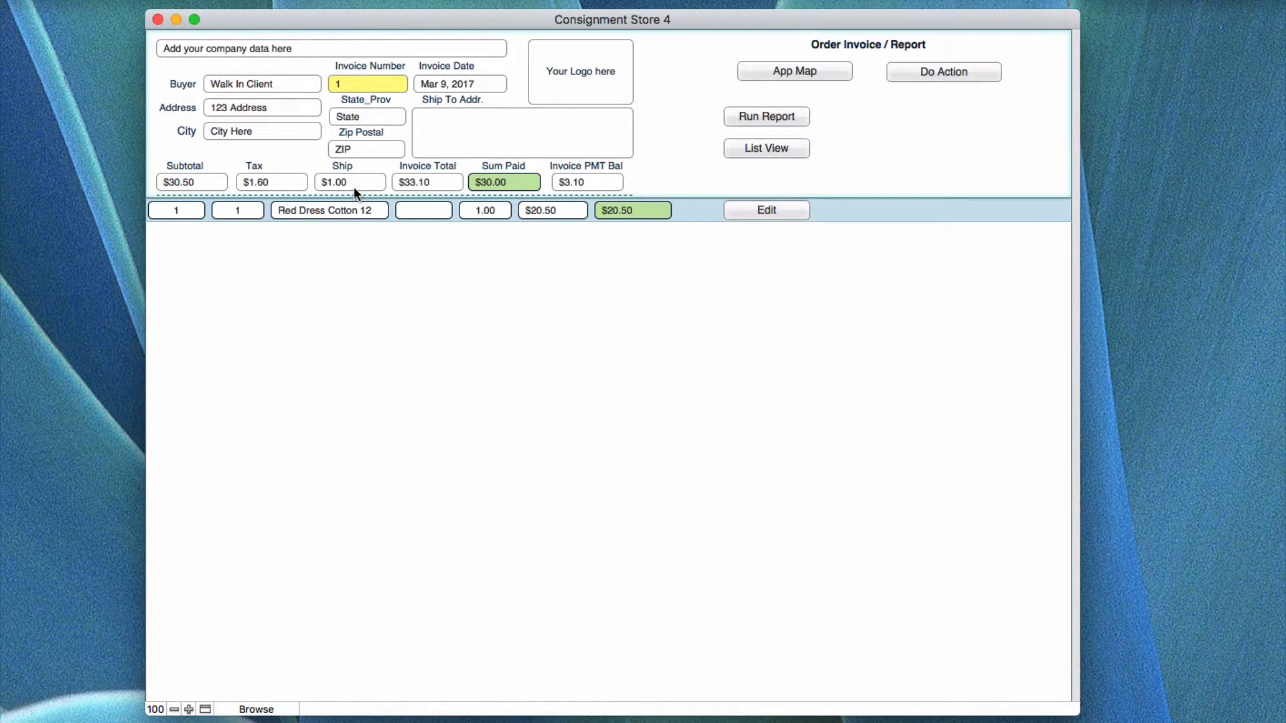
# Step: Review and accept the page setup for any printer with US Letter paper, landscape orientation and 100% scale
pyautogui.click(950, 71)
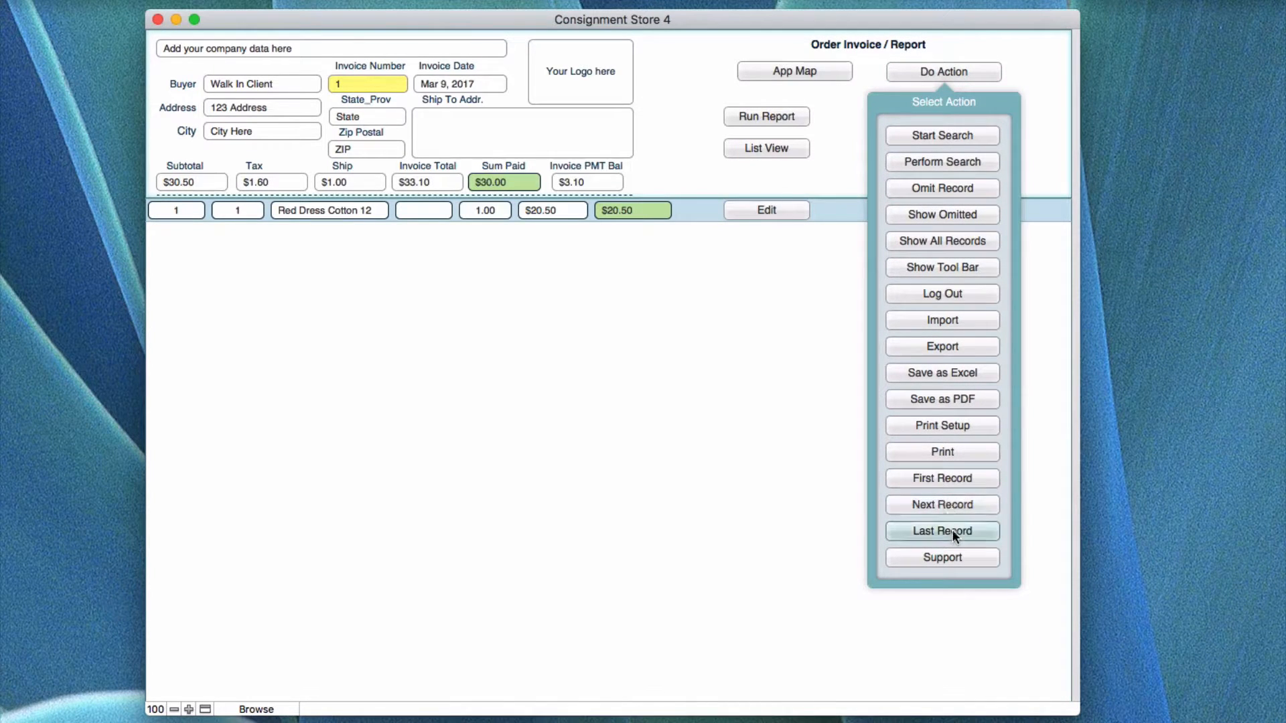
pyautogui.click(934, 422)
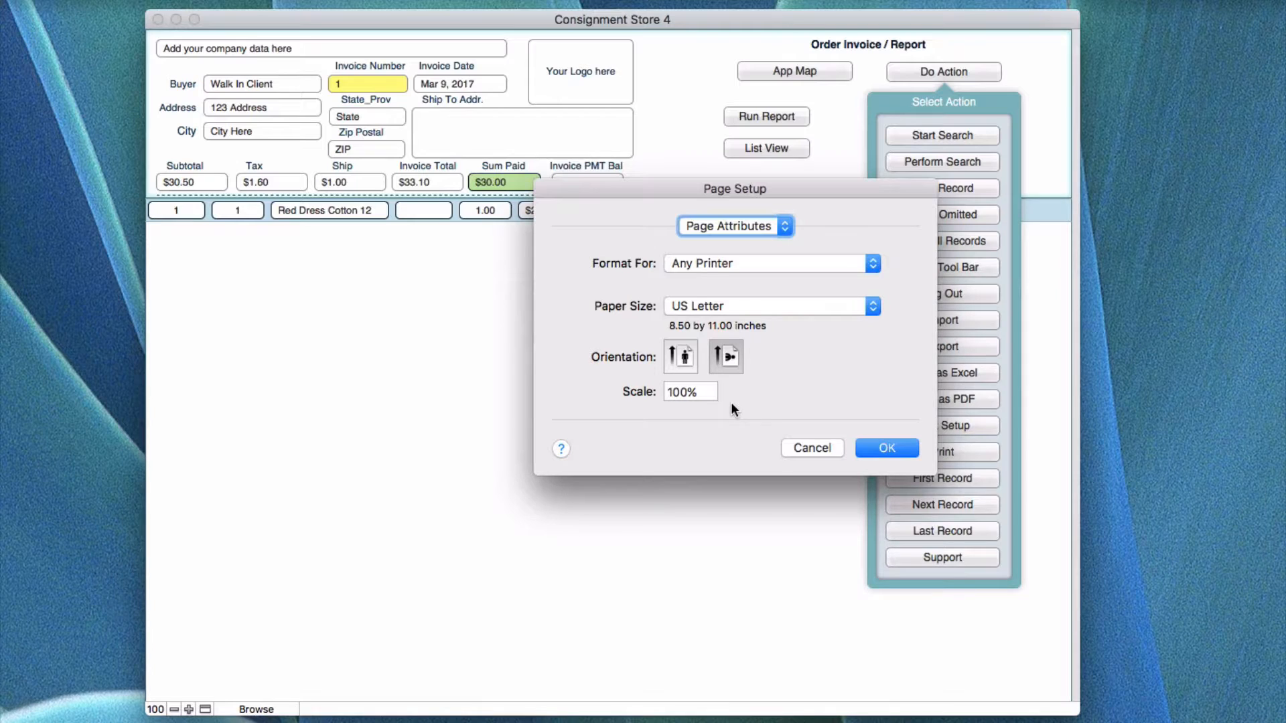
pyautogui.click(864, 444)
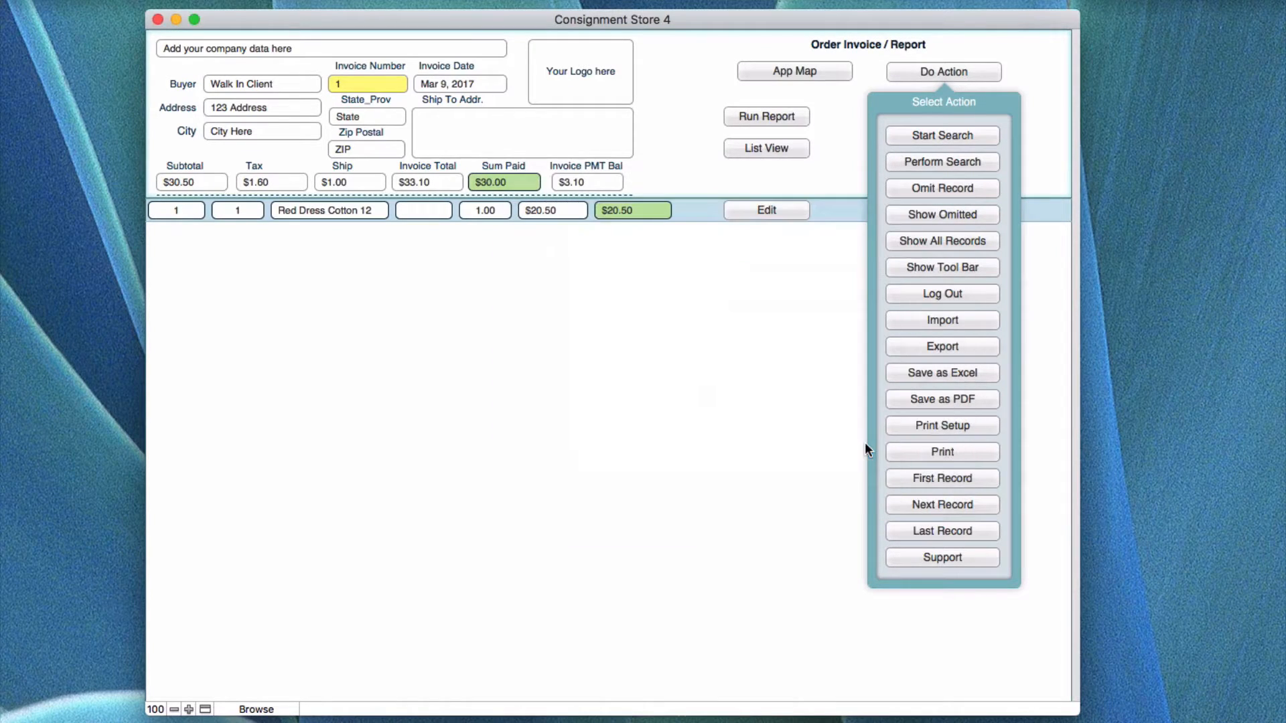
# Step: Open the report's print settings, examine the PDF output options such as Save as PDF, and leave without printing
pyautogui.click(950, 452)
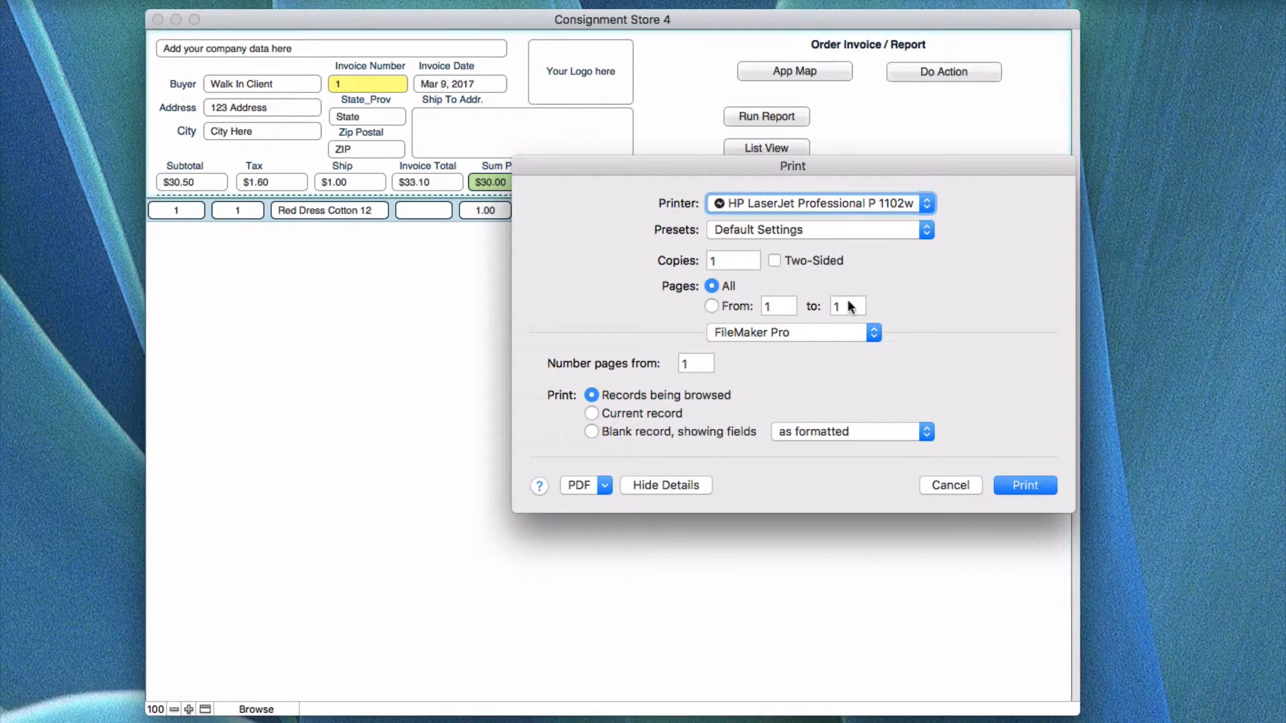
pyautogui.moveTo(830, 167); pyautogui.dragTo(703, 169)
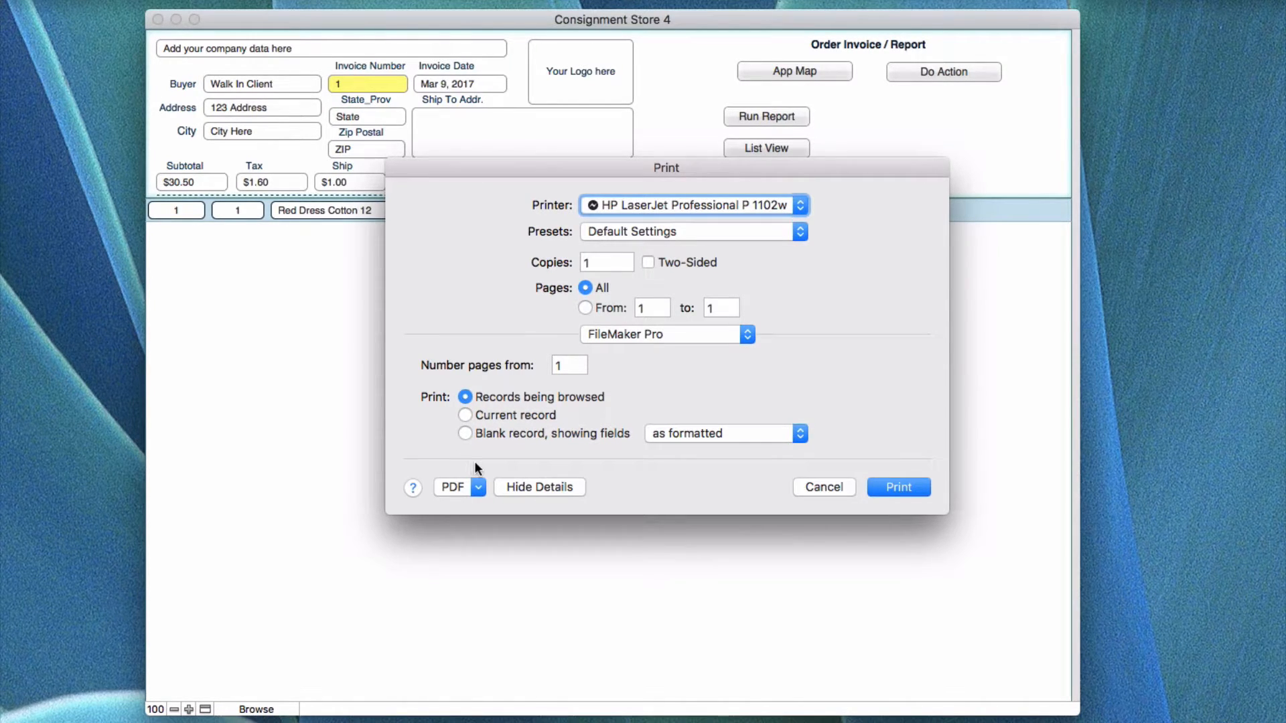
pyautogui.click(476, 487)
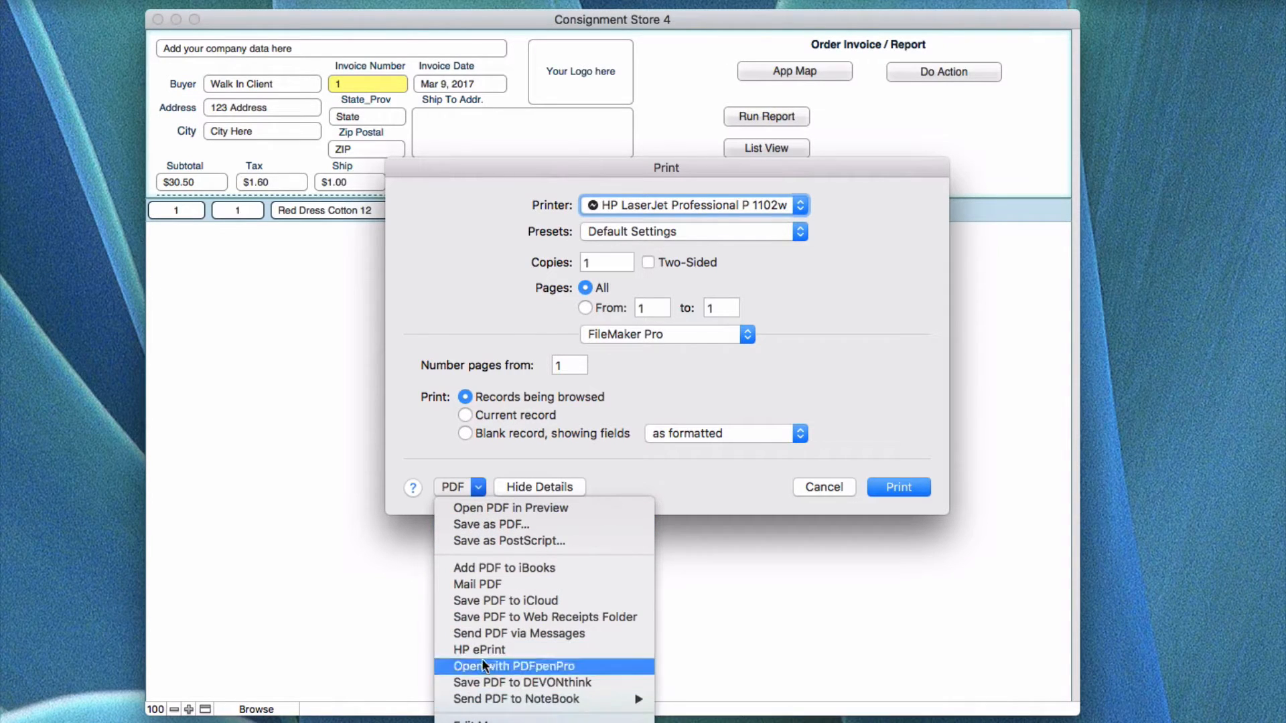
pyautogui.click(406, 618)
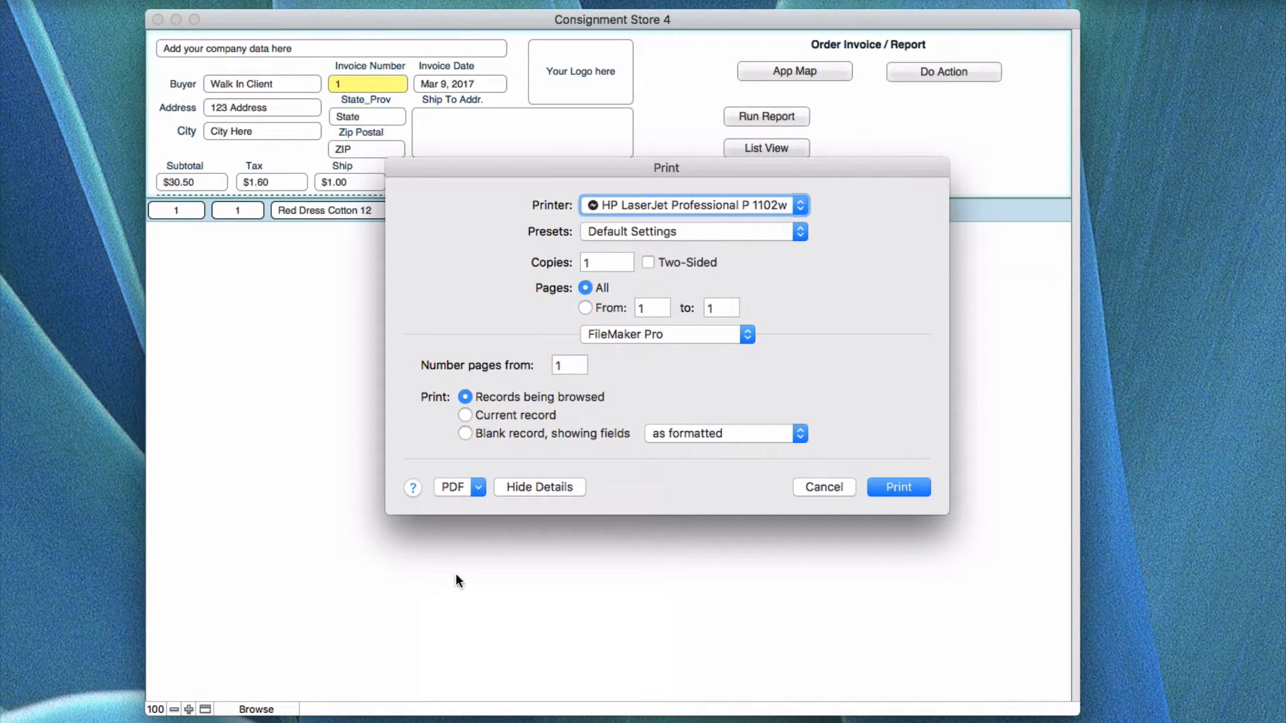
pyautogui.click(476, 485)
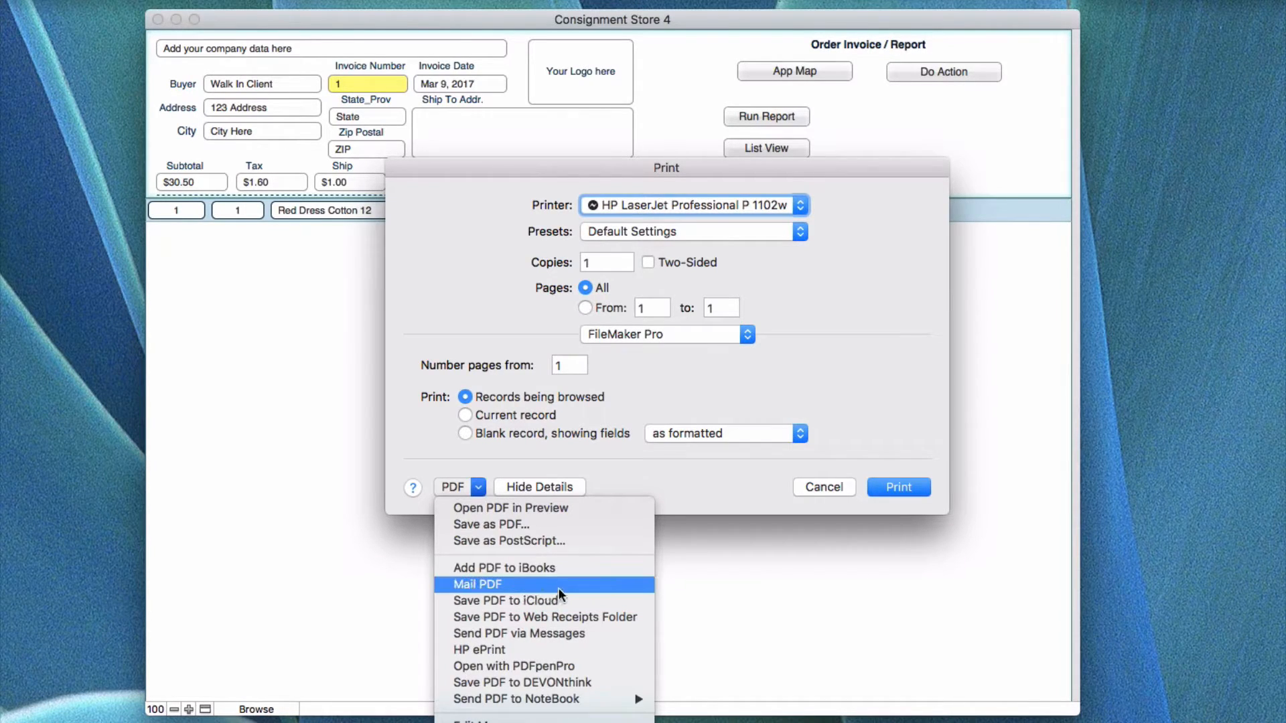
pyautogui.click(496, 524)
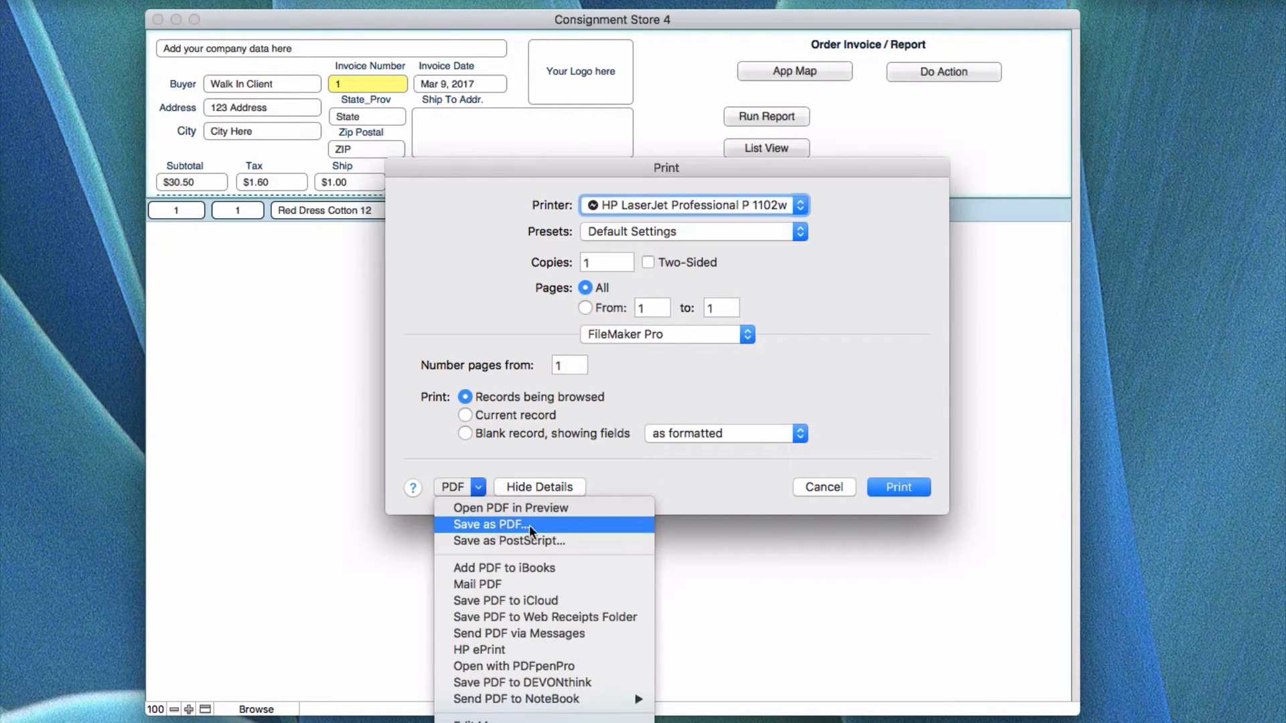
pyautogui.click(840, 489)
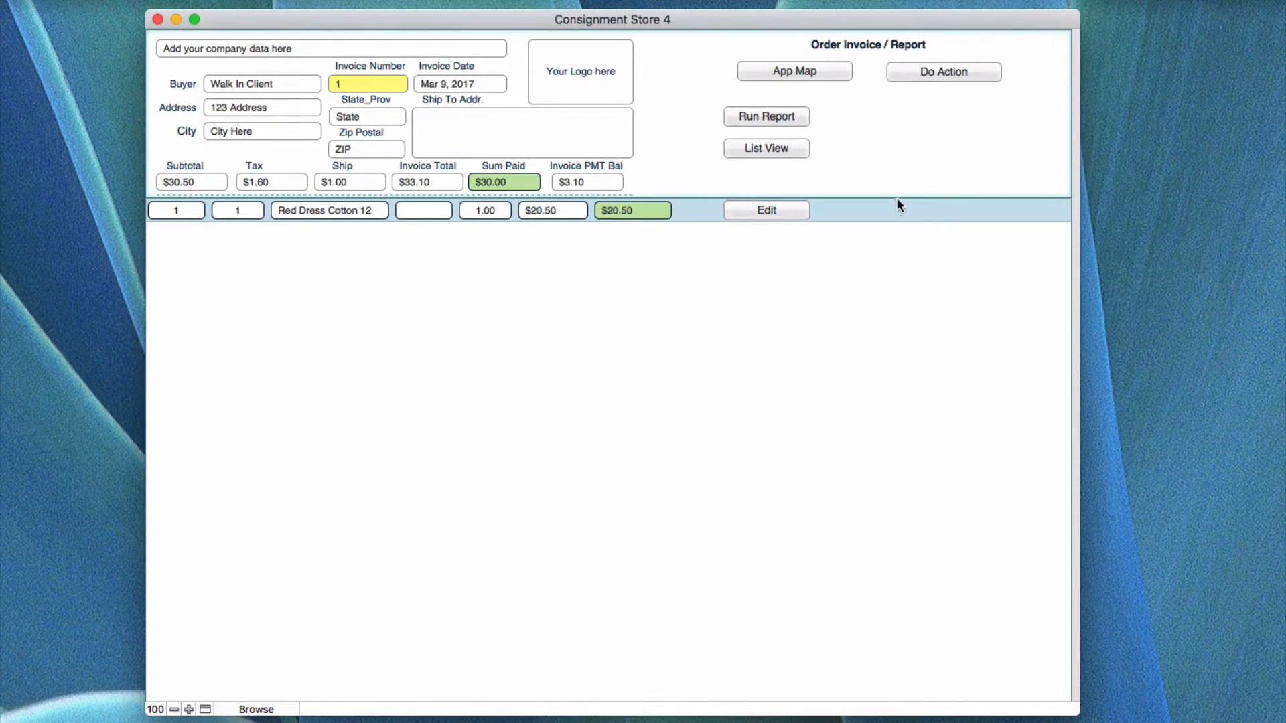
# Step: View the buyer listing, followed by the invoice list view
pyautogui.click(802, 70)
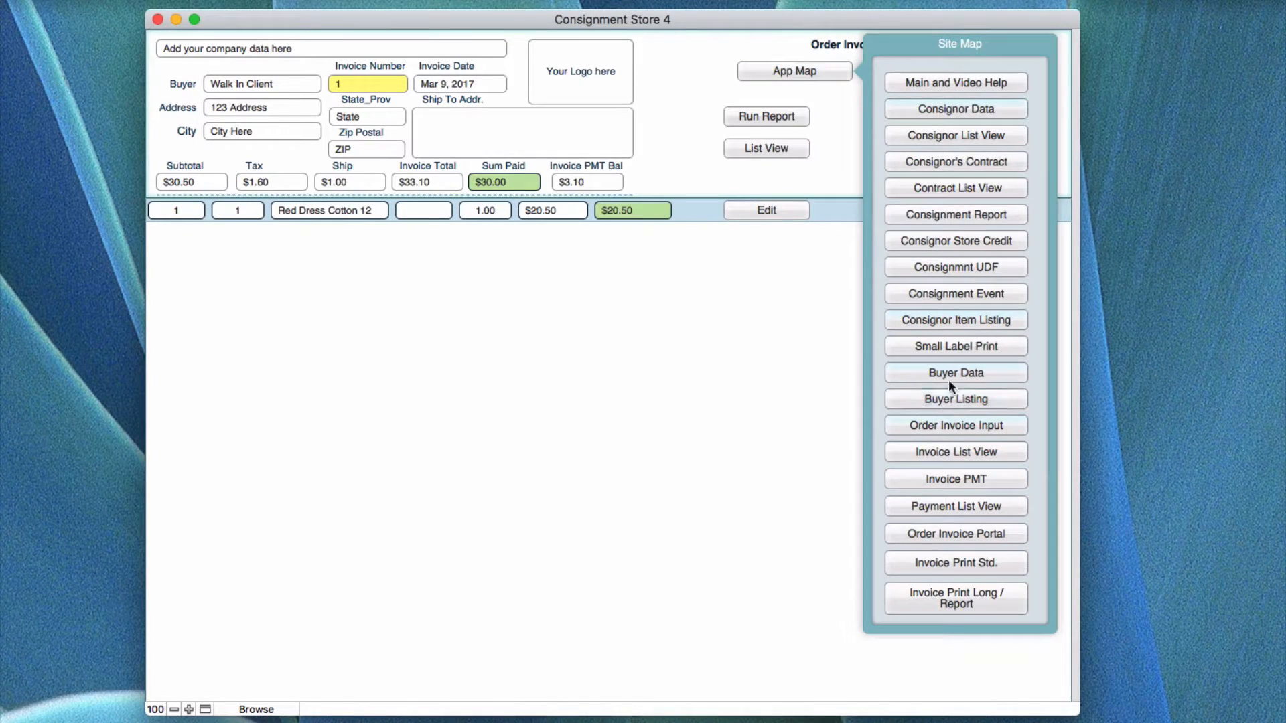
pyautogui.click(948, 396)
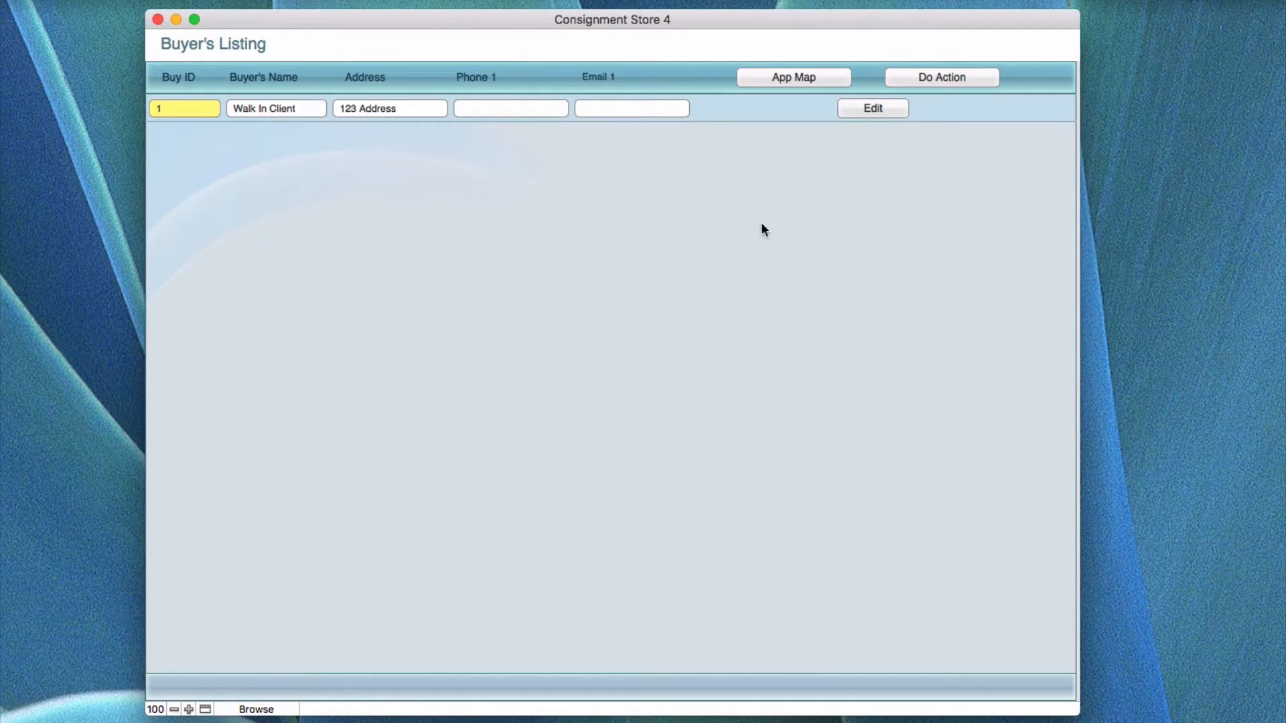
pyautogui.click(774, 79)
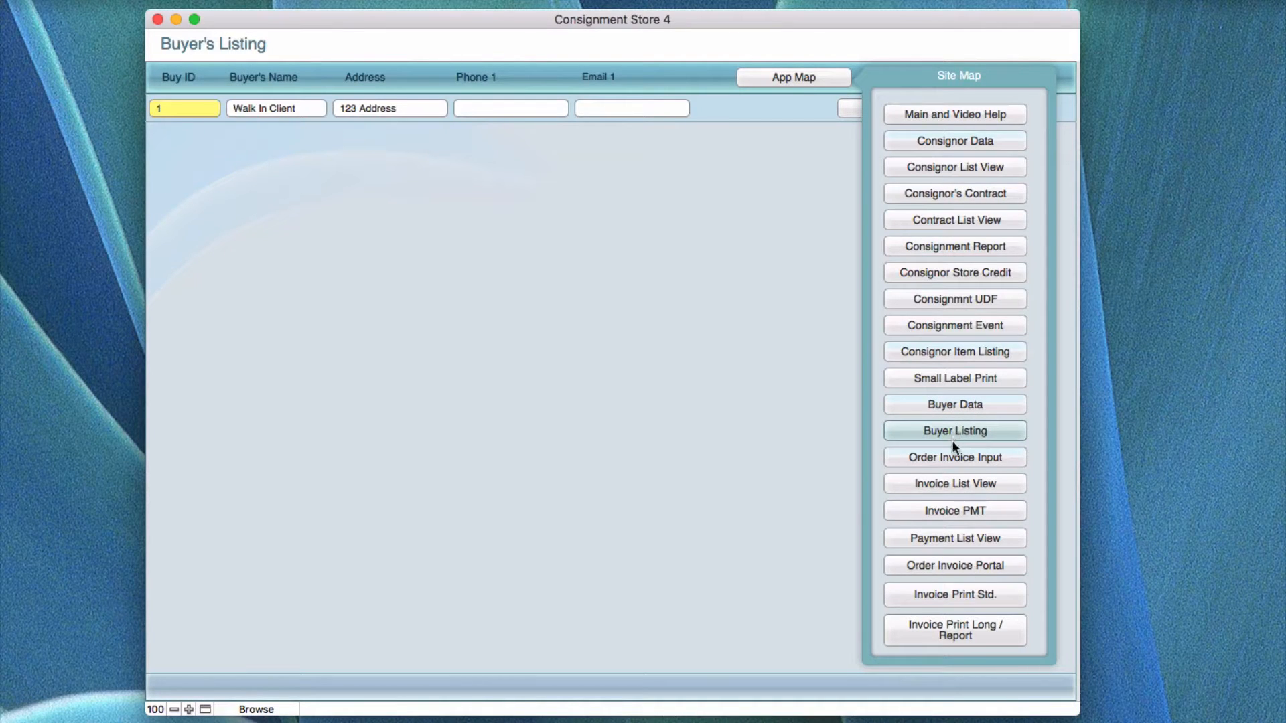
pyautogui.click(968, 481)
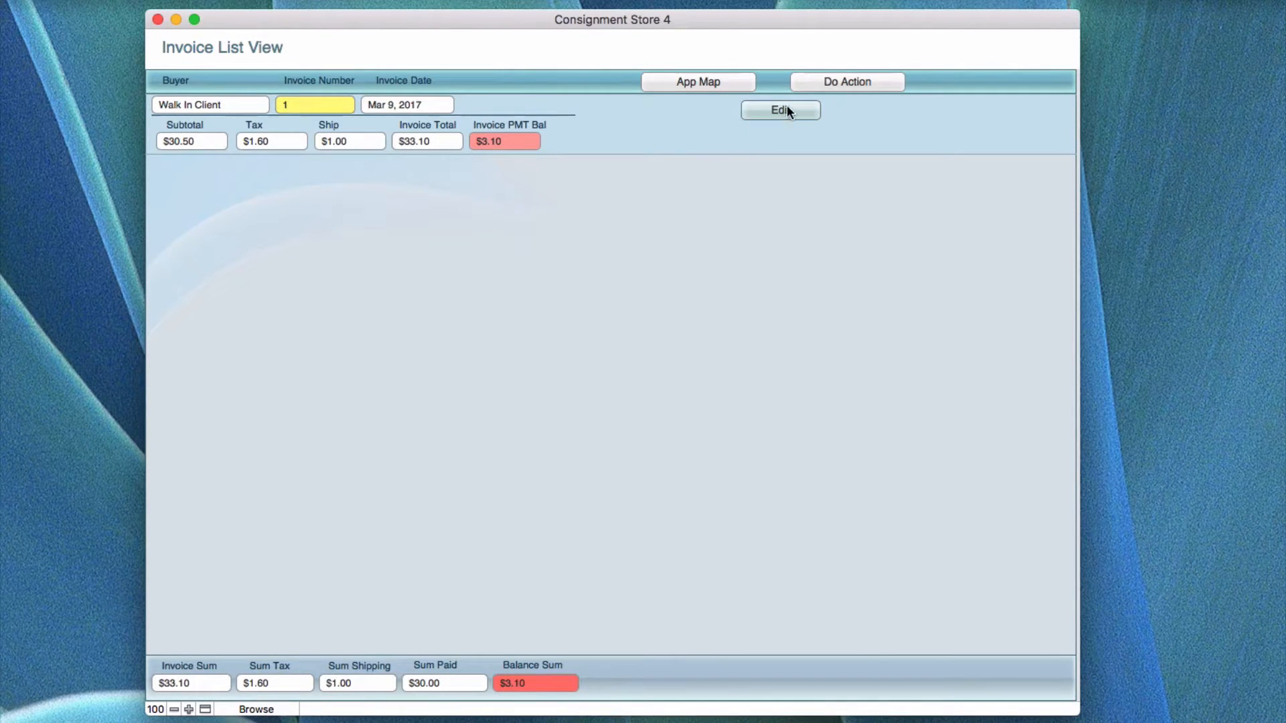
# Step: View the invoice payment record and the payment list view of all buyer payments
pyautogui.click(738, 84)
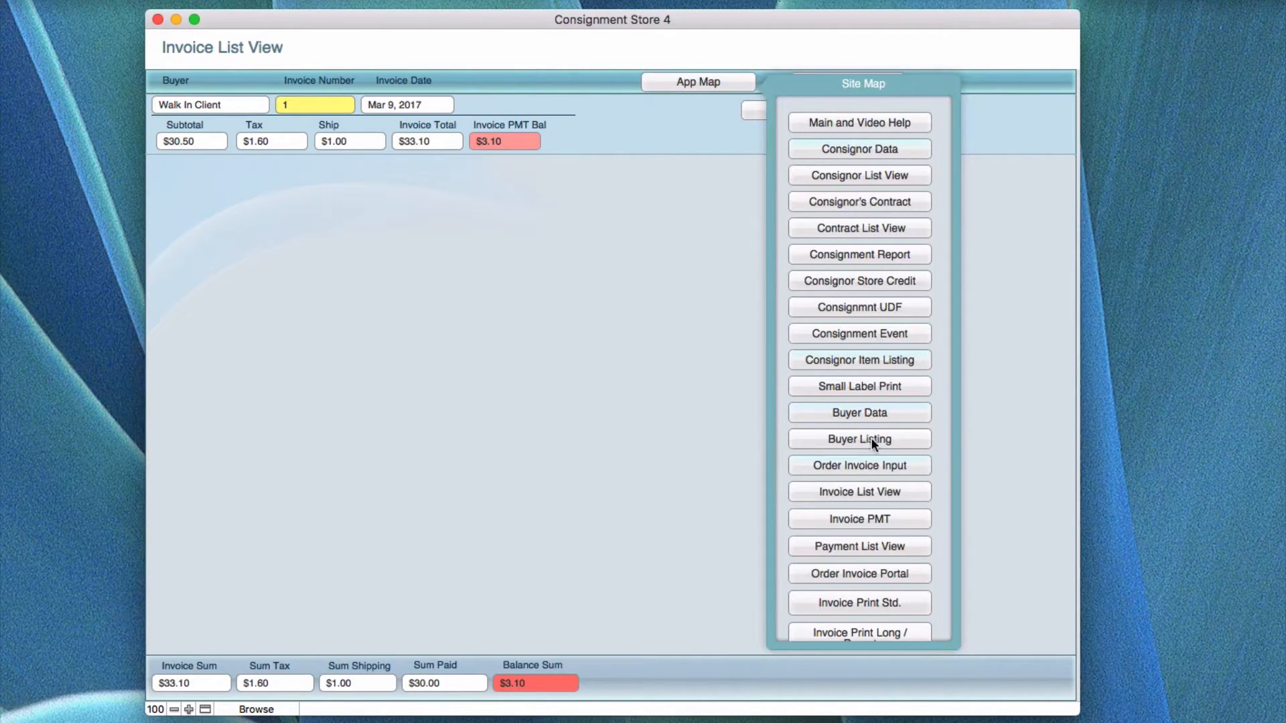
pyautogui.click(880, 522)
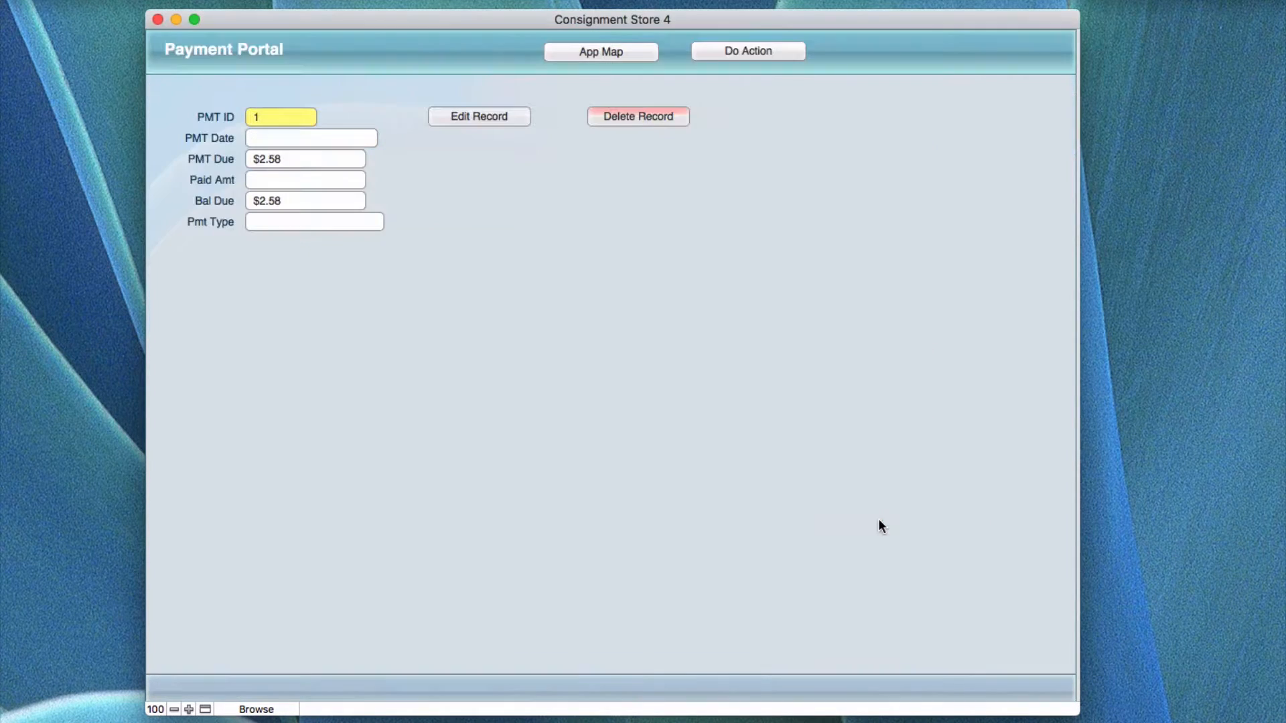
pyautogui.click(617, 53)
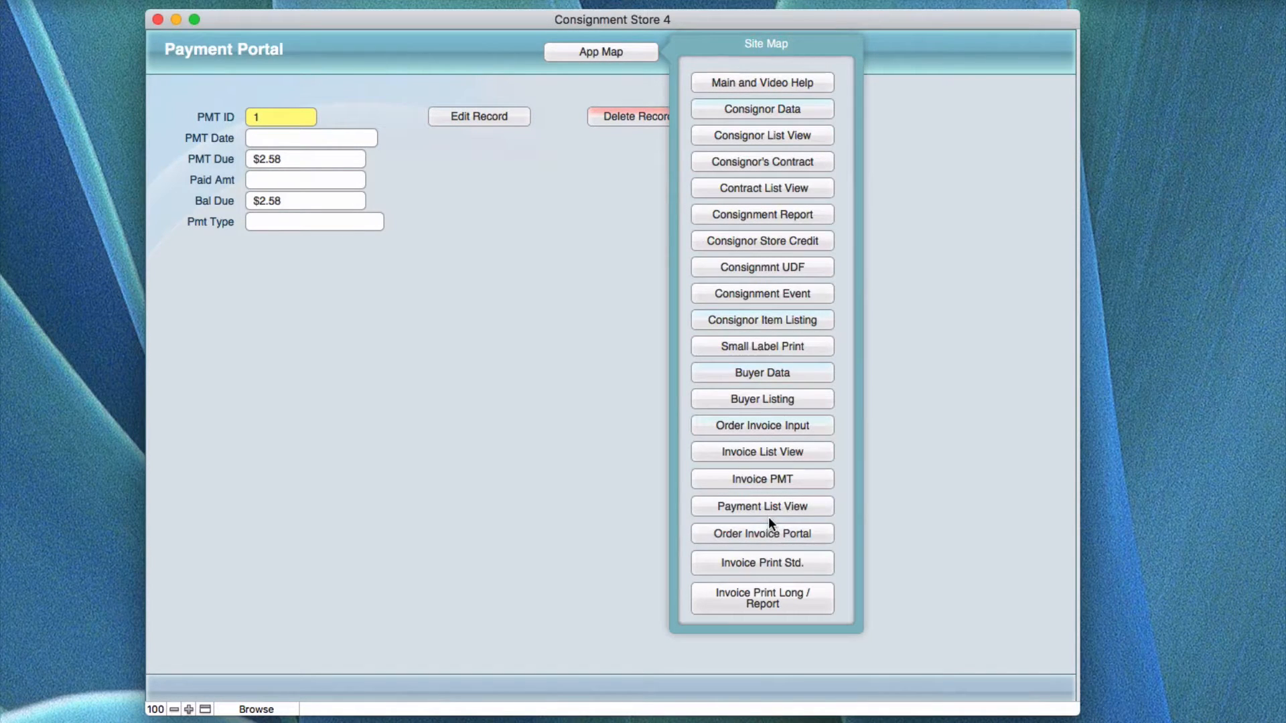
pyautogui.click(766, 507)
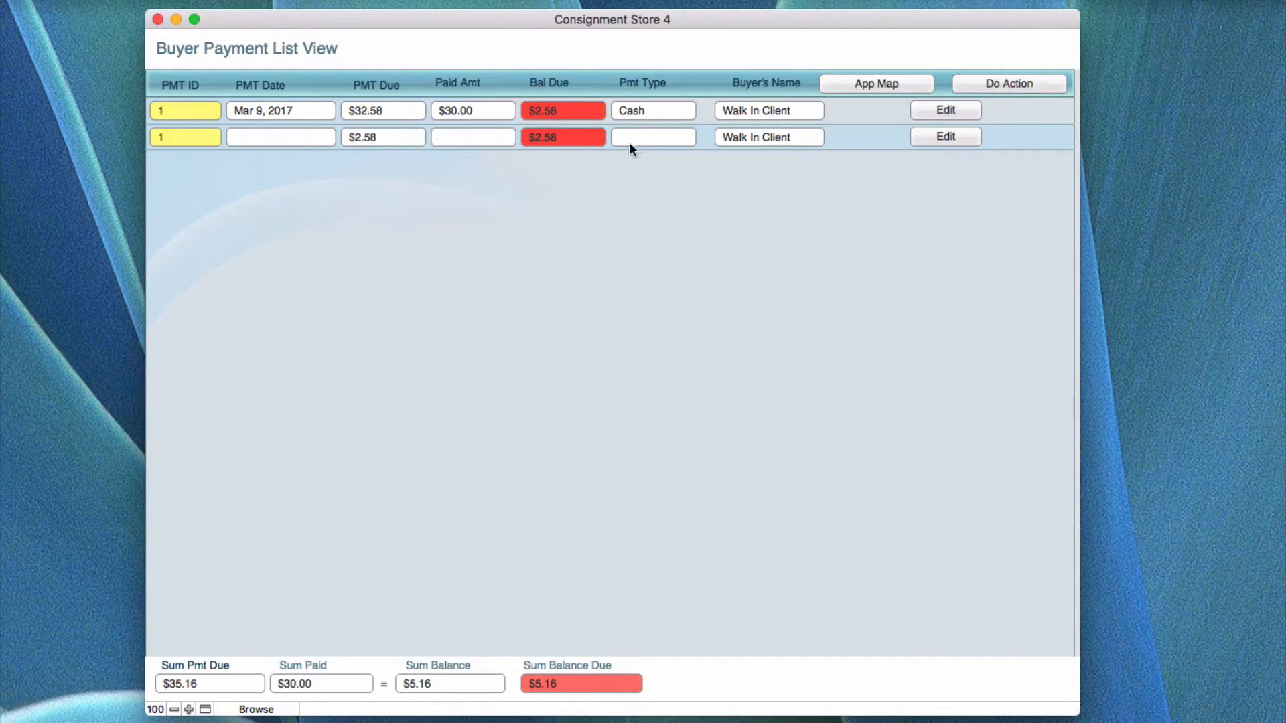
# Step: Check the buyer name choices on the Mar 9, 2017 cash payment, and open its detail record and related invoice for editing
pyautogui.click(740, 109)
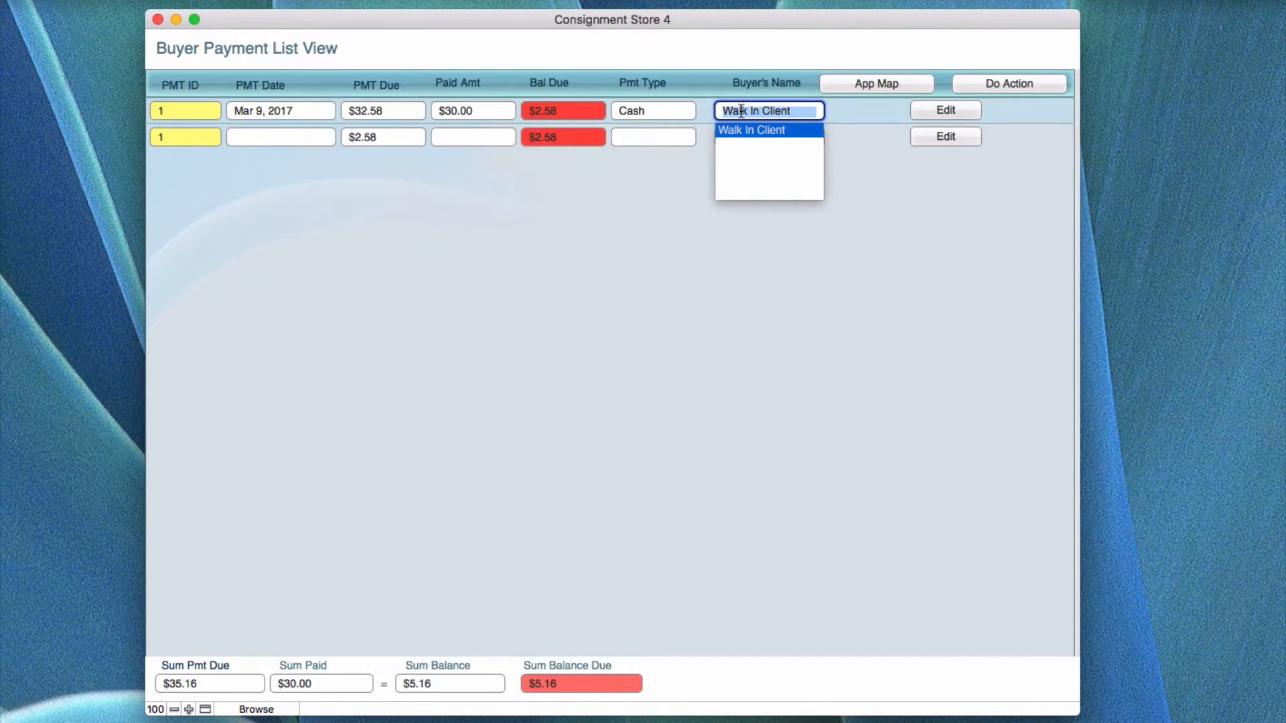
pyautogui.click(618, 267)
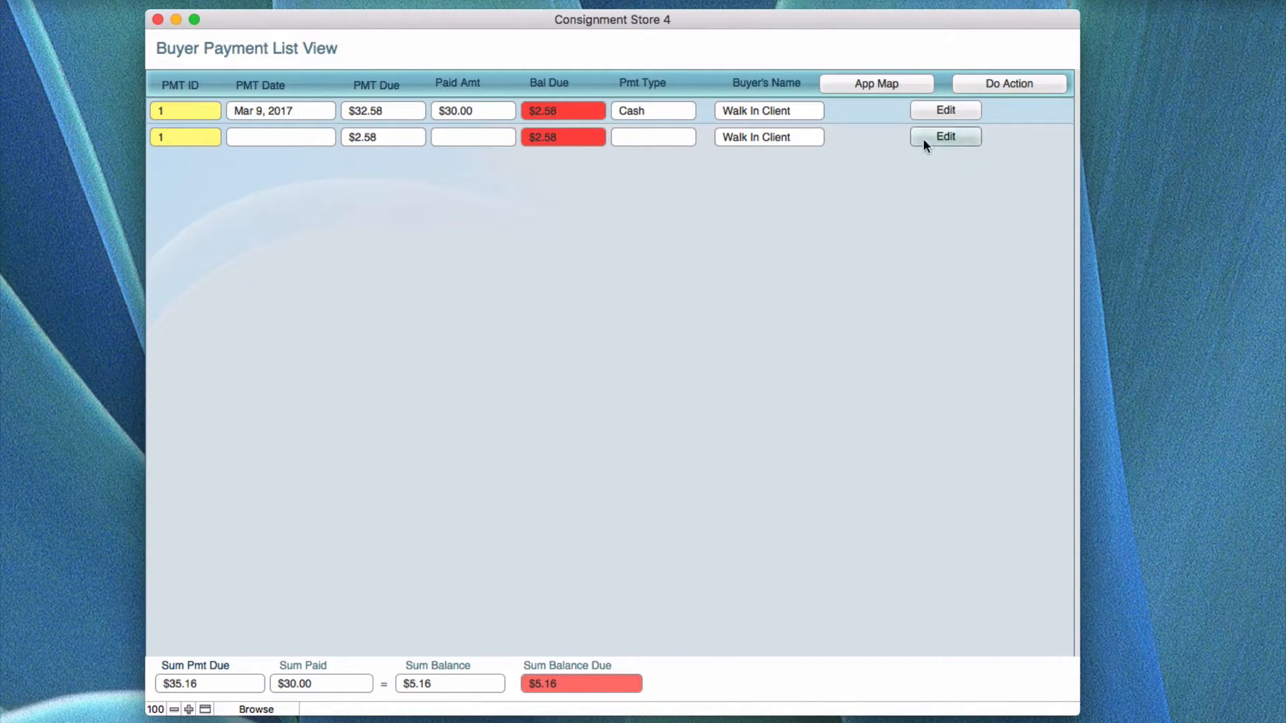
pyautogui.click(950, 113)
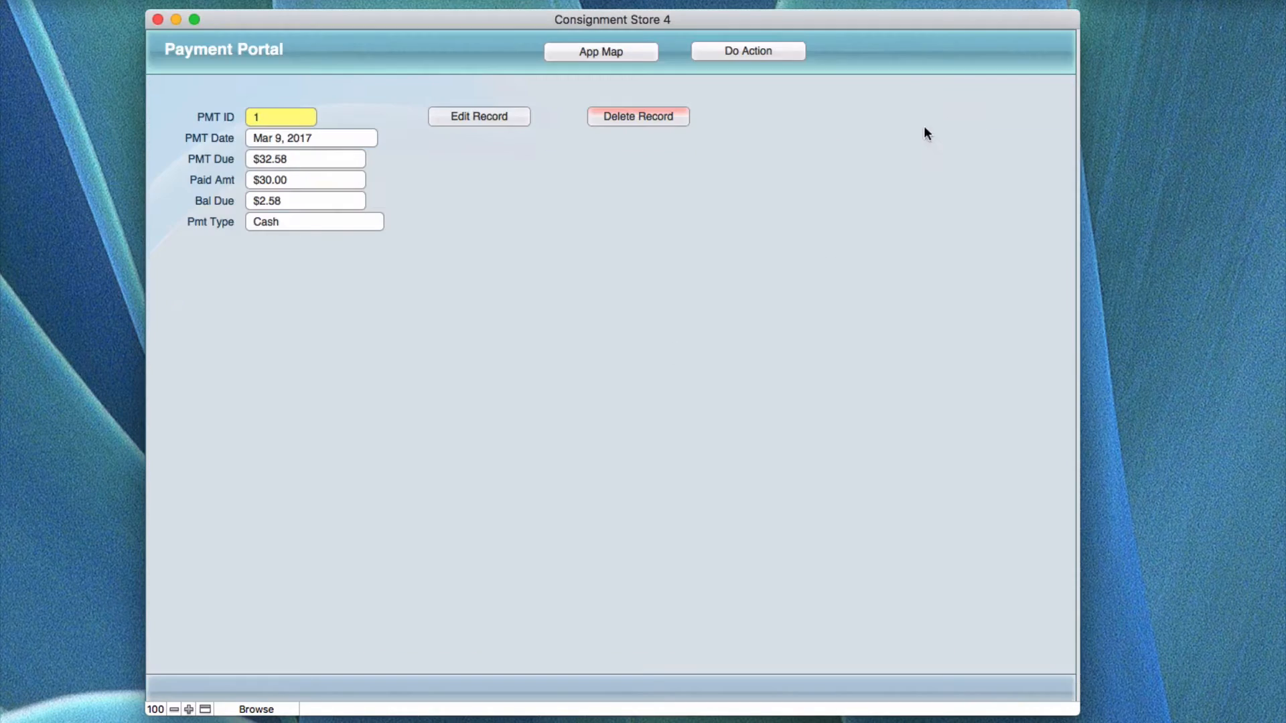
pyautogui.click(512, 119)
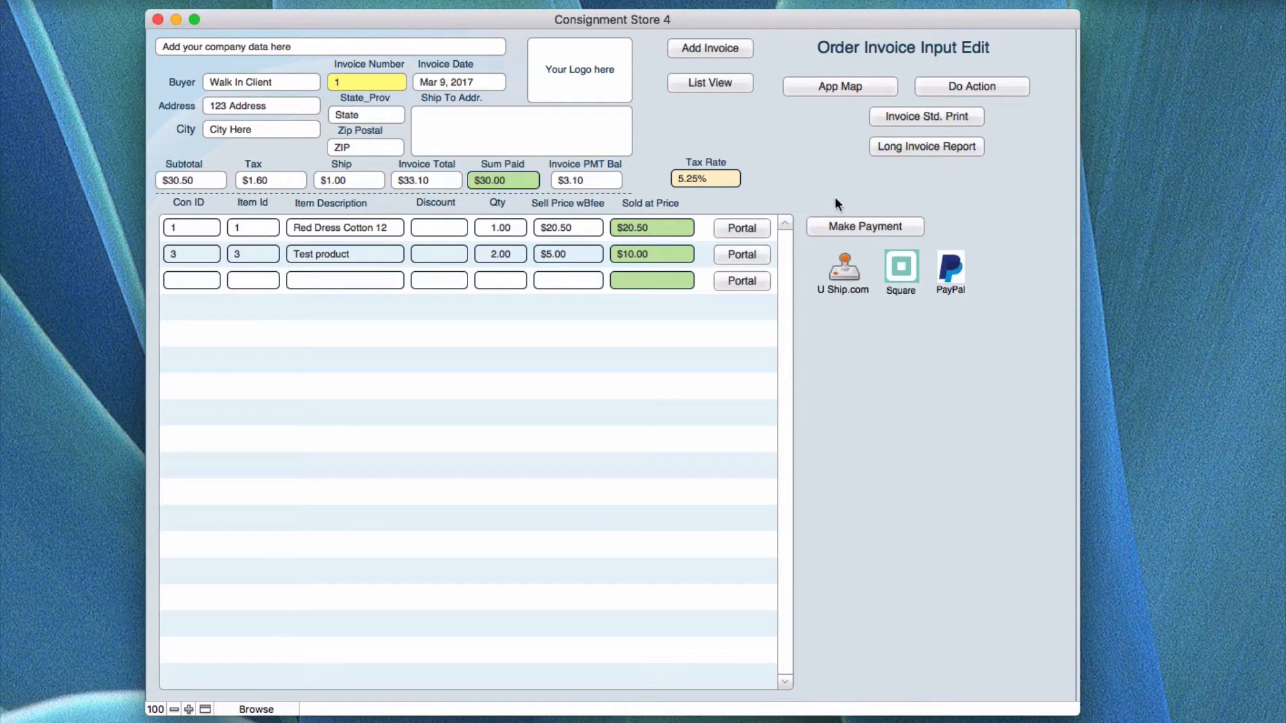
# Step: View invoice 1 in the standard print layout and in the long invoice report
pyautogui.click(813, 83)
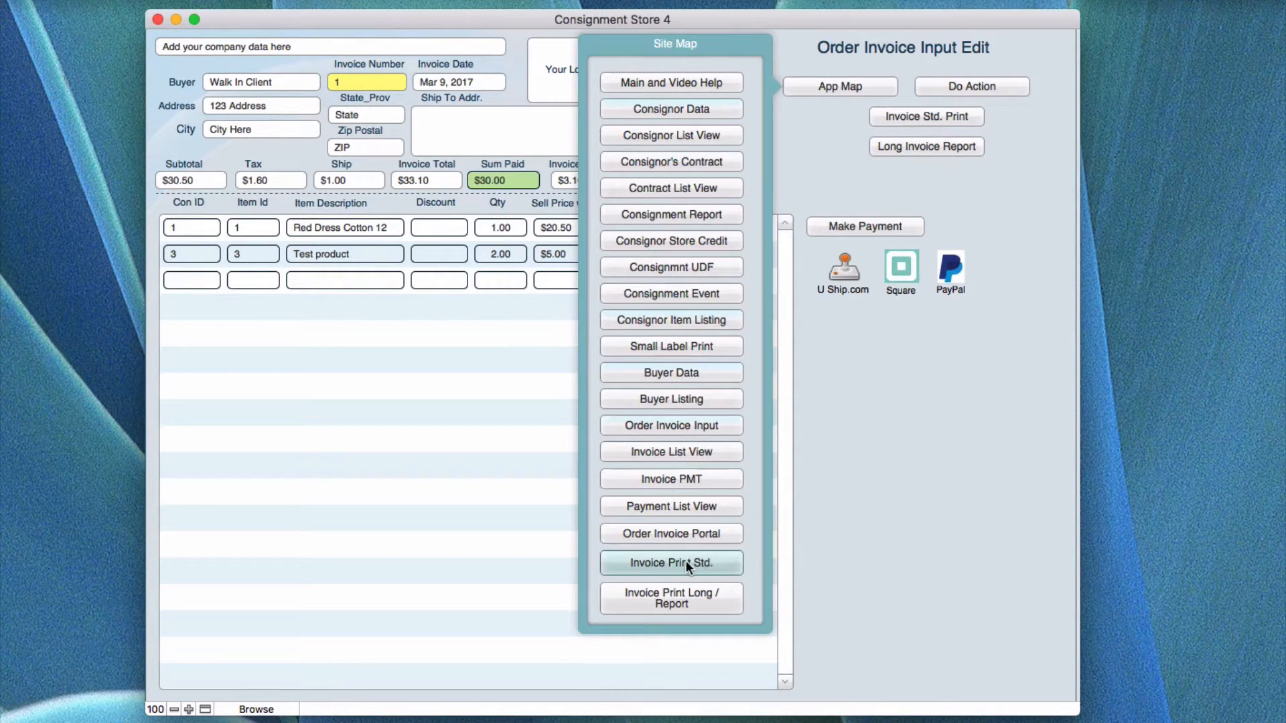
pyautogui.click(684, 560)
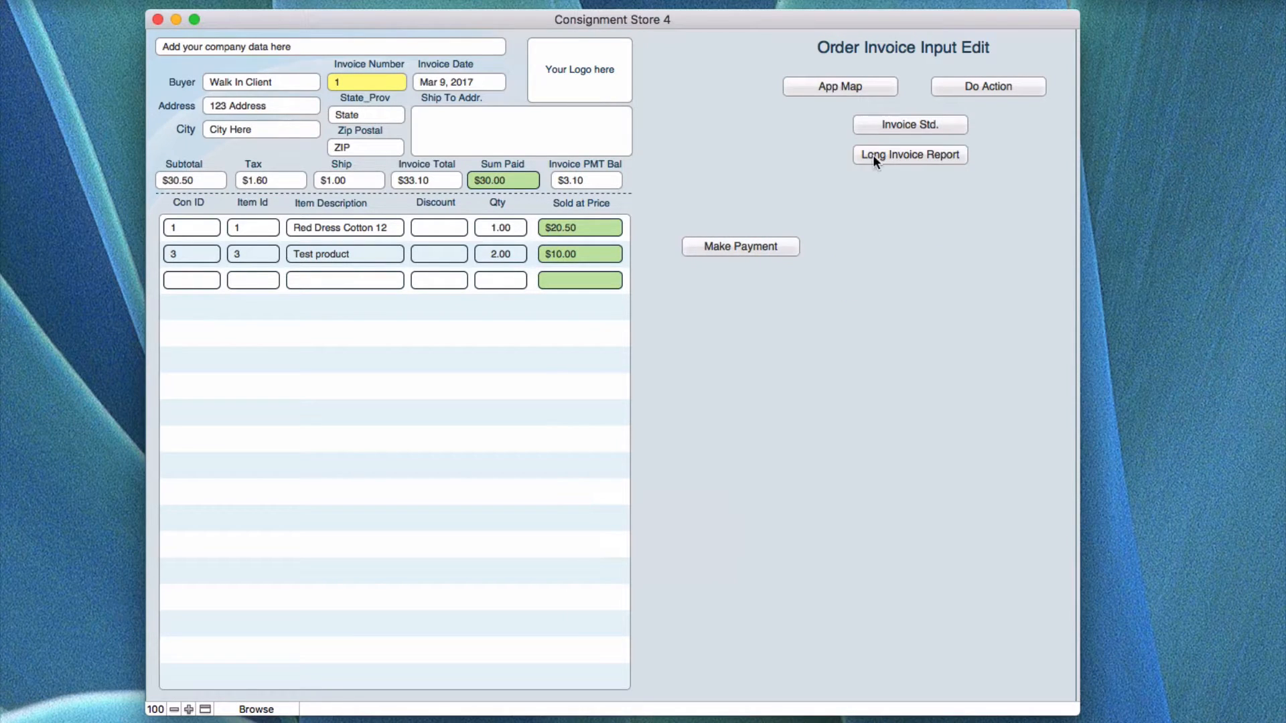
pyautogui.click(857, 91)
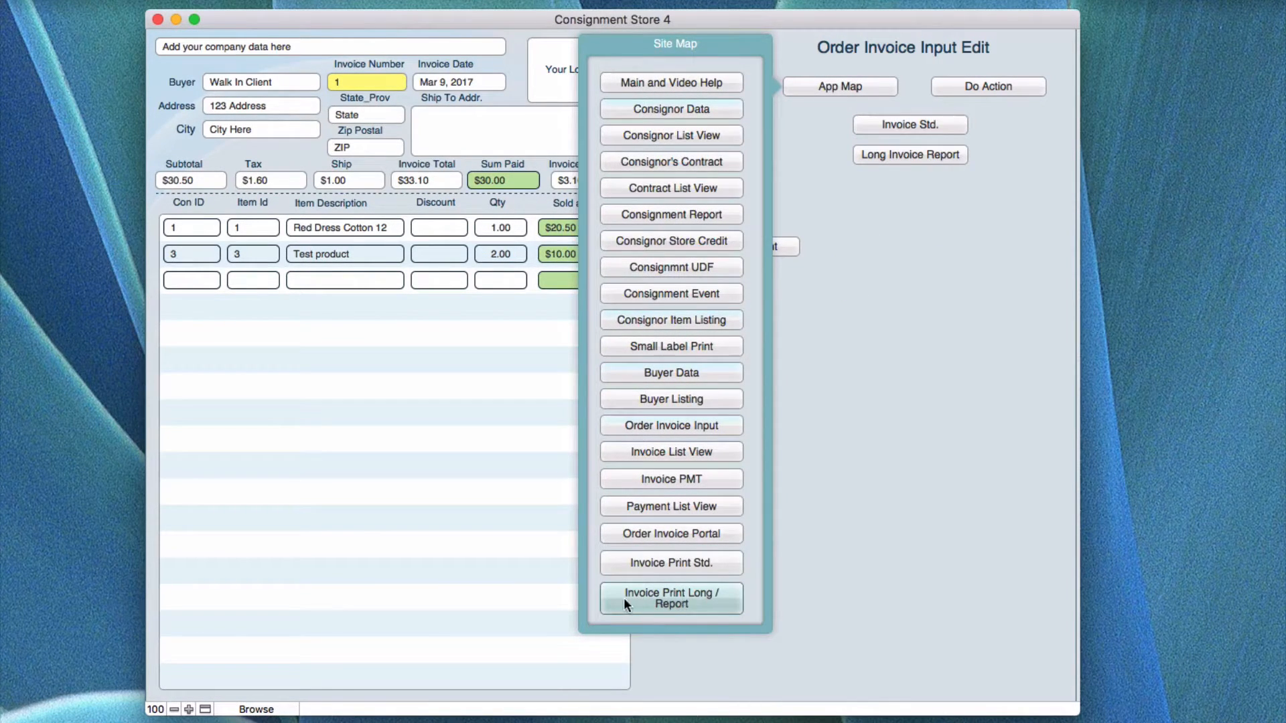
pyautogui.click(669, 599)
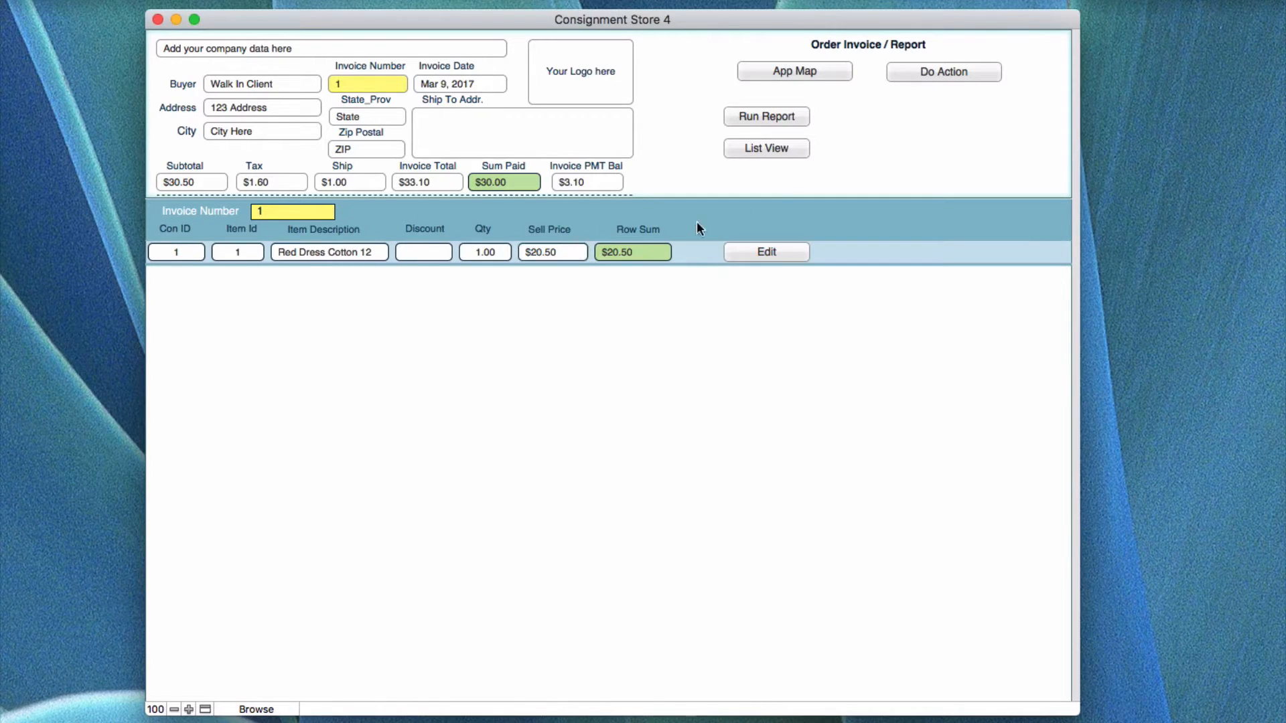
# Step: Look over the site map's list of layouts and open the Main and Video Help page with the tutorial playlist
pyautogui.click(807, 71)
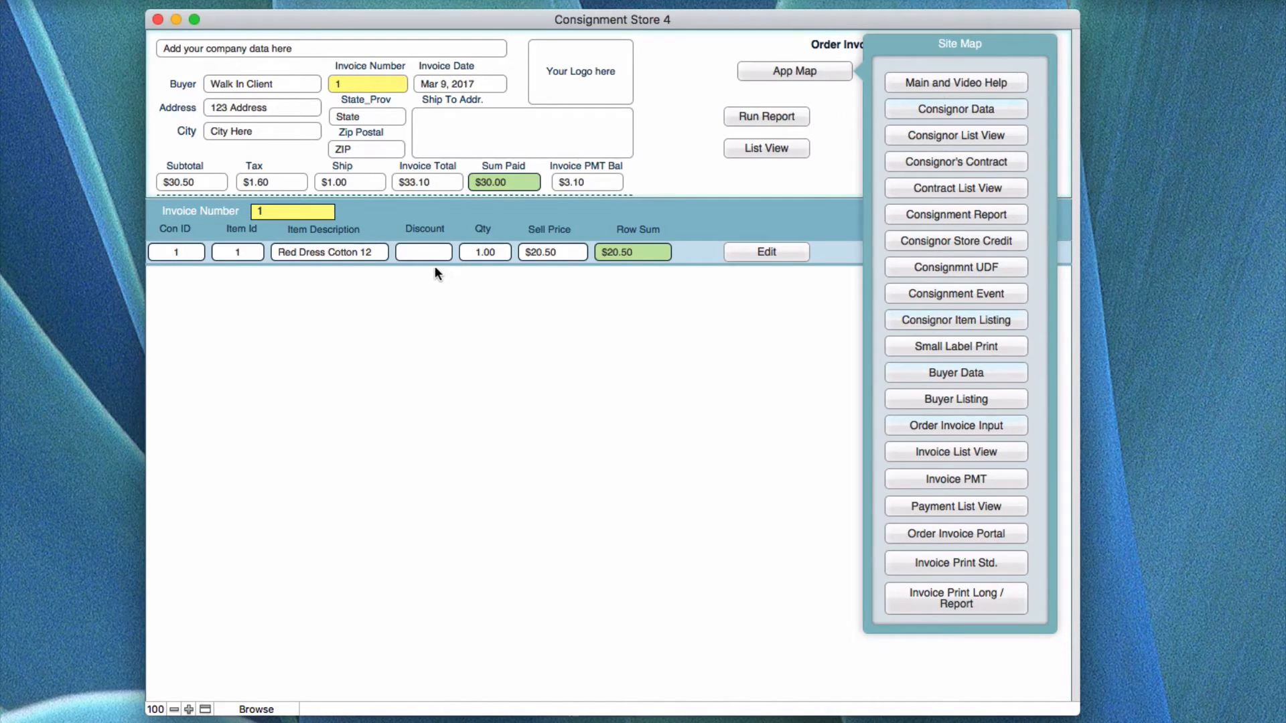
pyautogui.click(572, 383)
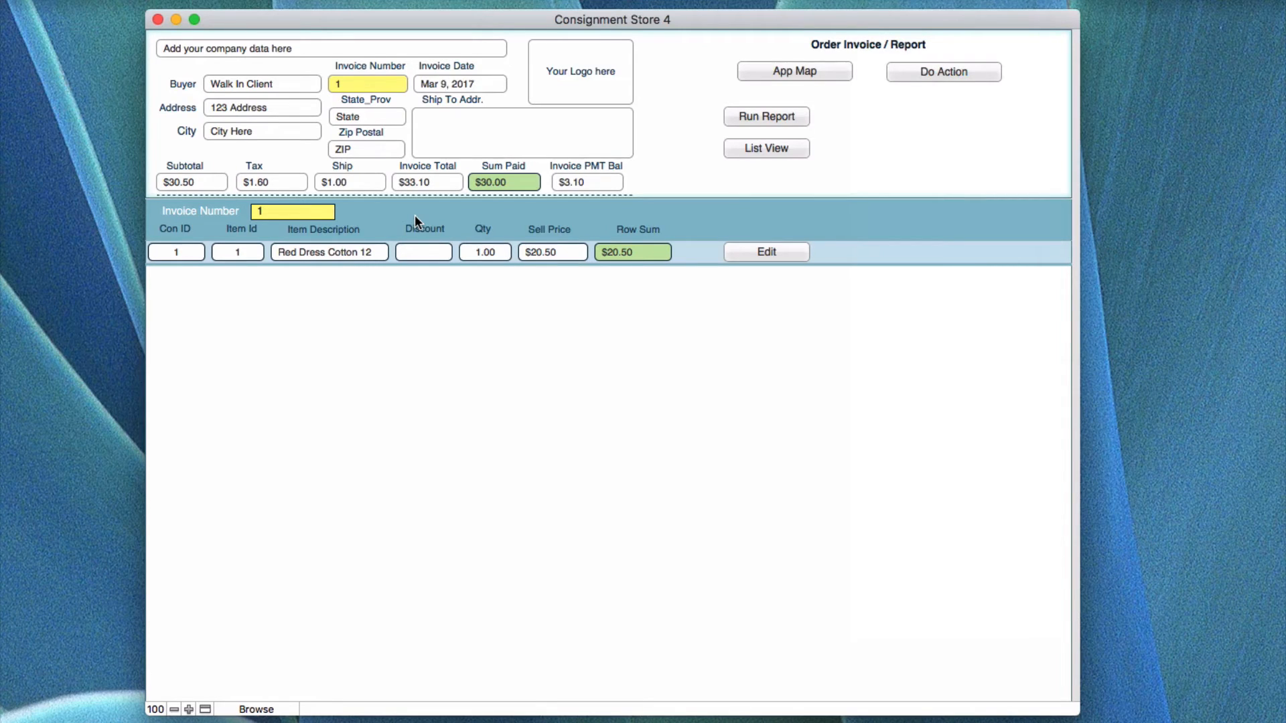
pyautogui.click(782, 67)
pyautogui.click(914, 77)
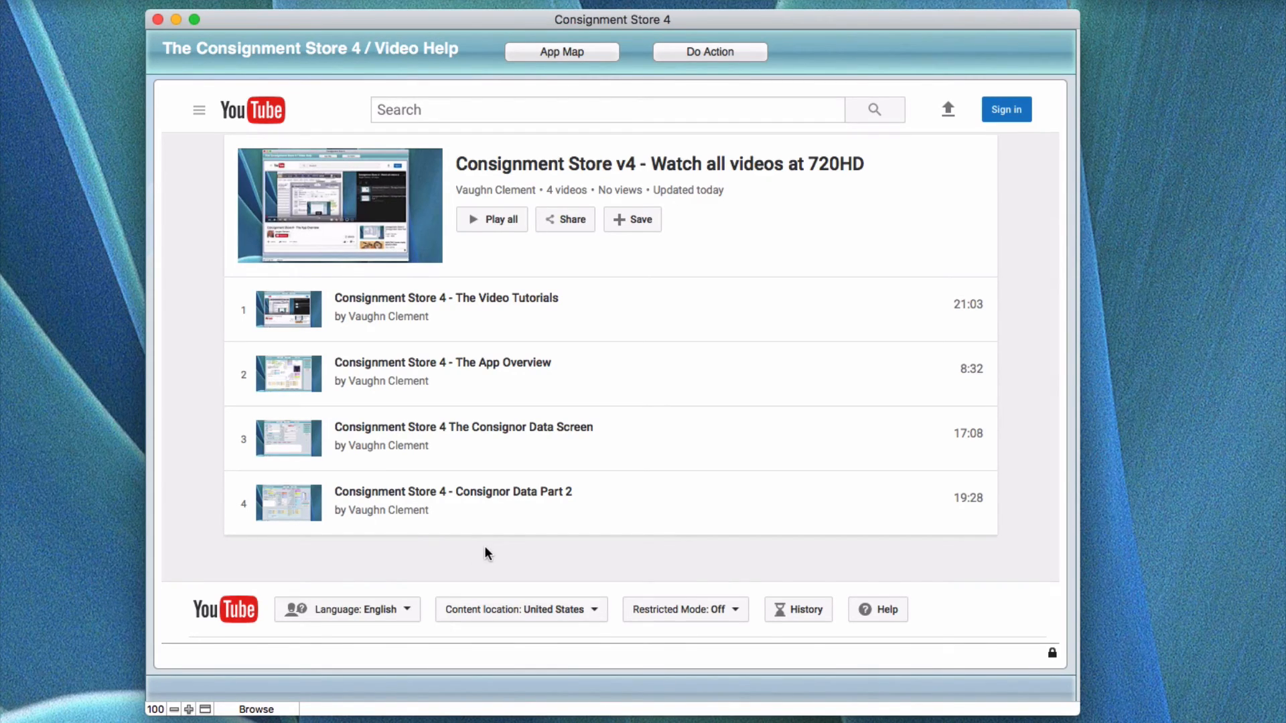
pyautogui.hscroll(1, 485, 547)
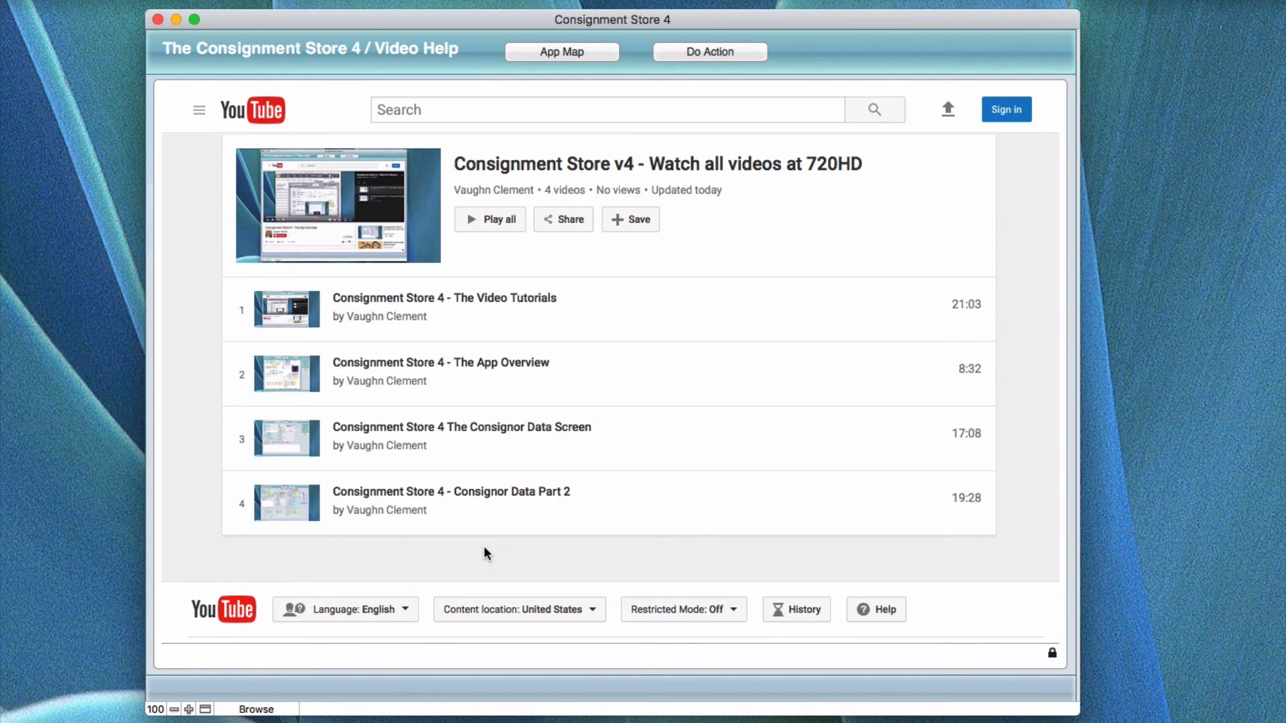
pyautogui.hscroll(-1, 484, 547)
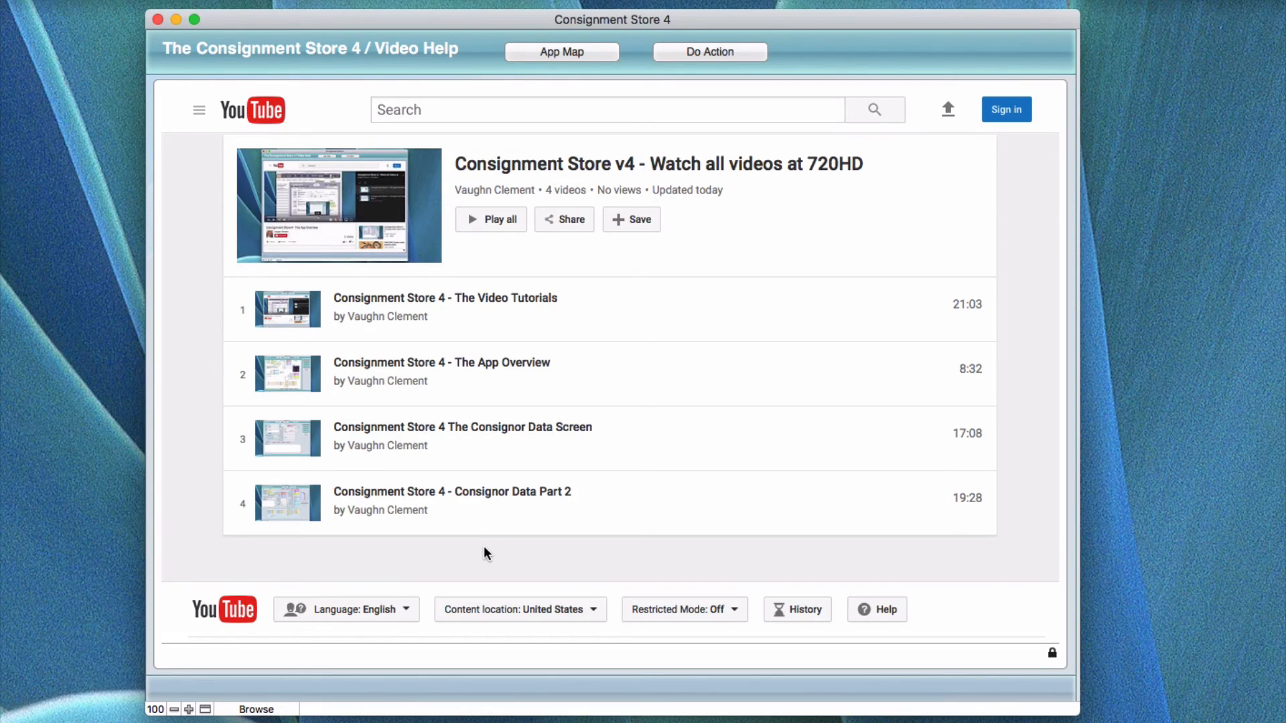